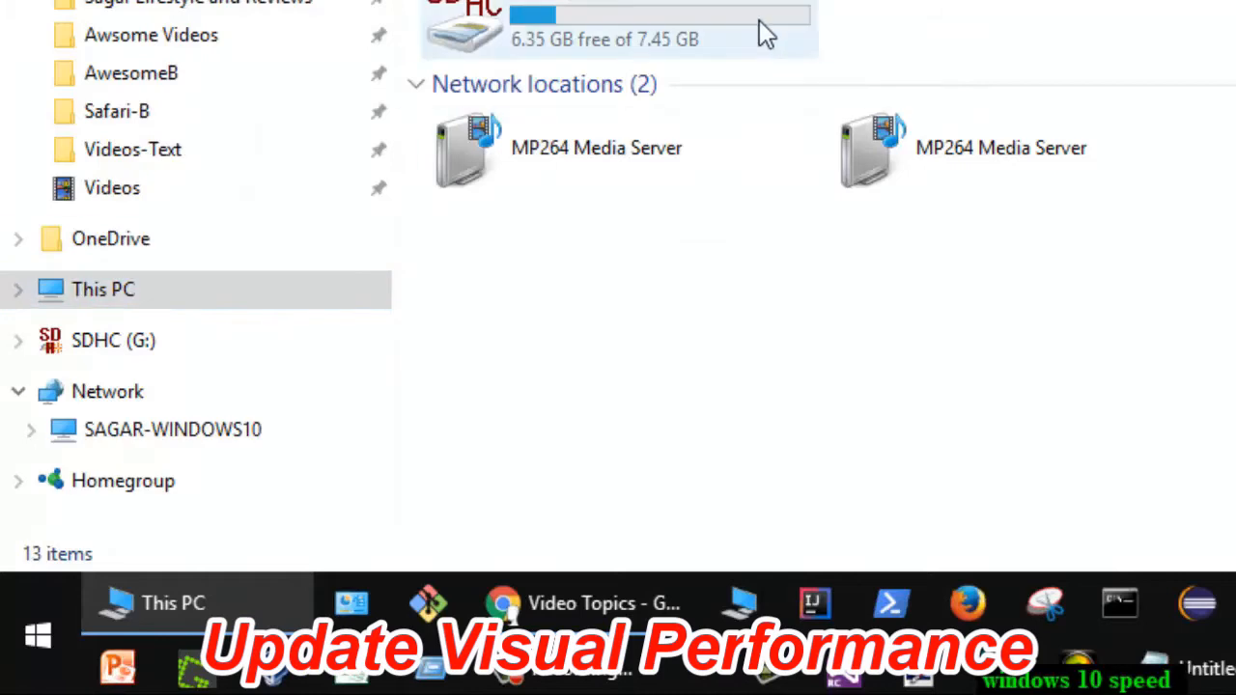
# Step: From the advanced system settings, try the visual-effects presets and confirm a custom set with only thumbnails and smooth screen-font edges enabled
pyautogui.click(112, 354)
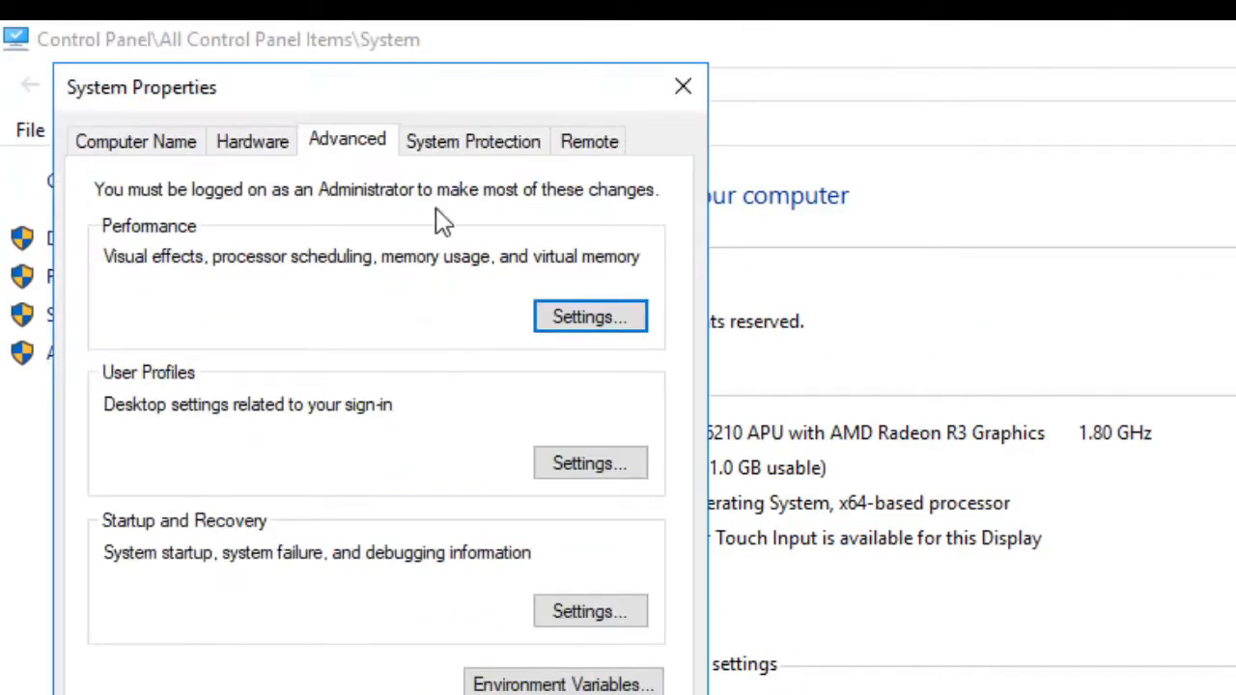
pyautogui.click(611, 324)
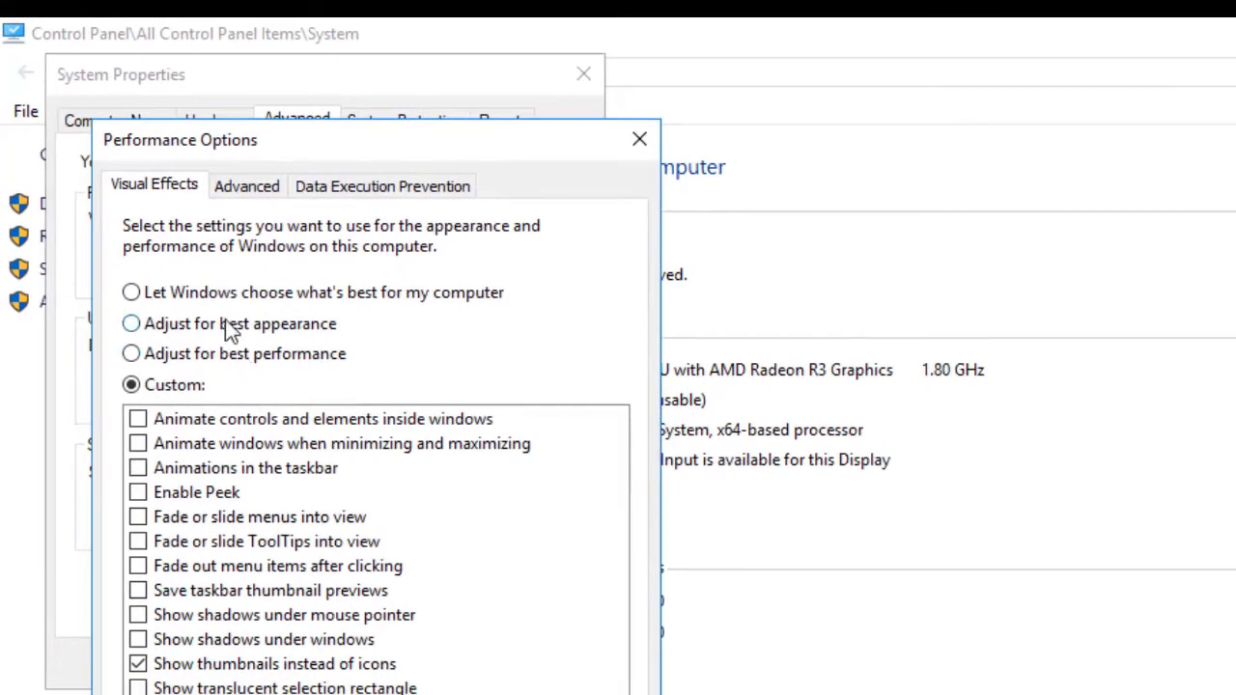
pyautogui.click(132, 293)
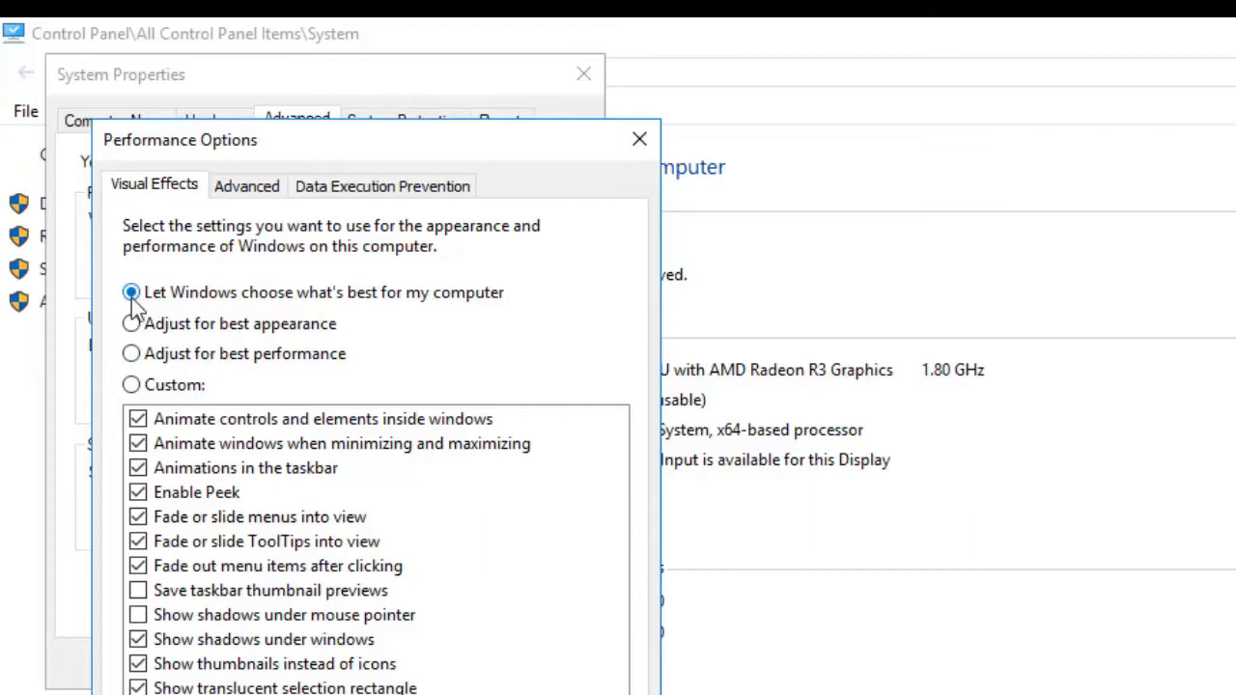
pyautogui.click(131, 323)
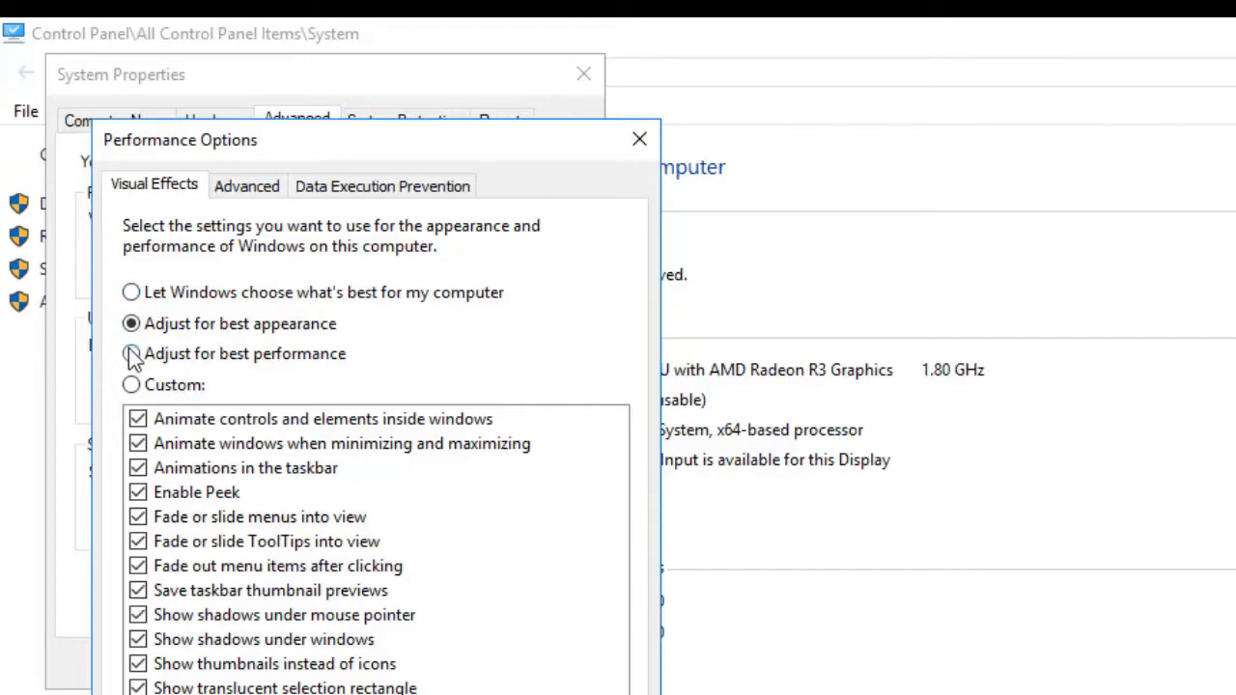
pyautogui.click(132, 353)
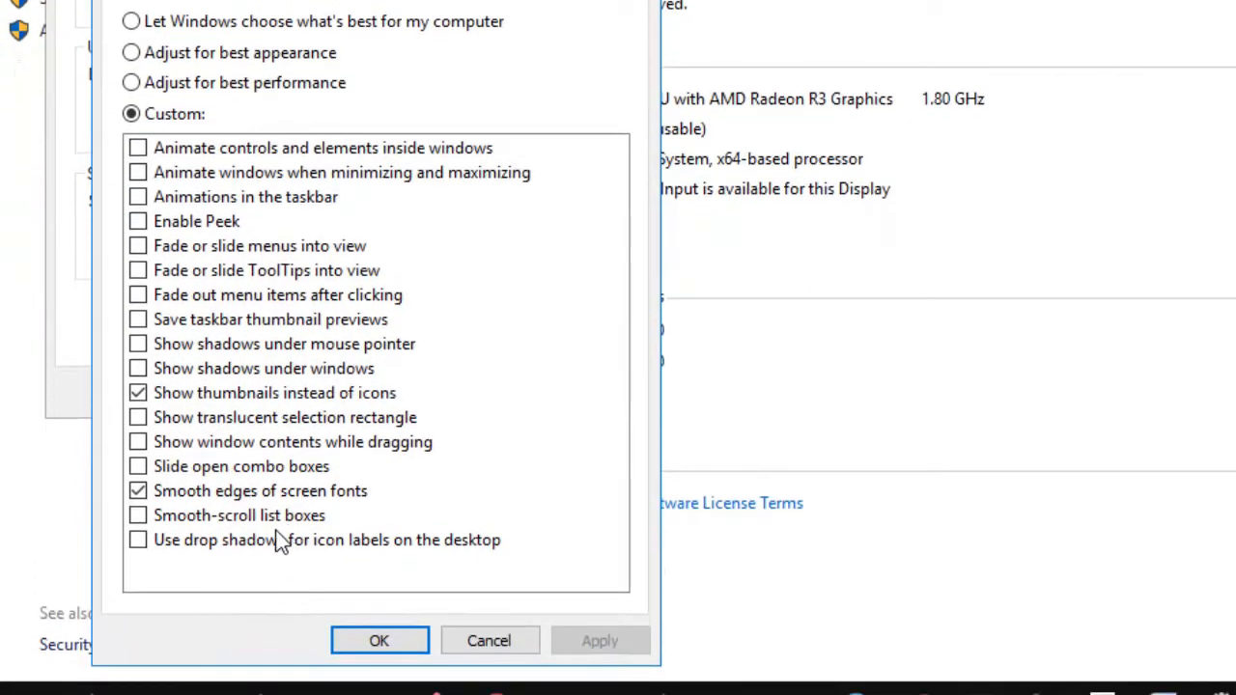
pyautogui.click(379, 645)
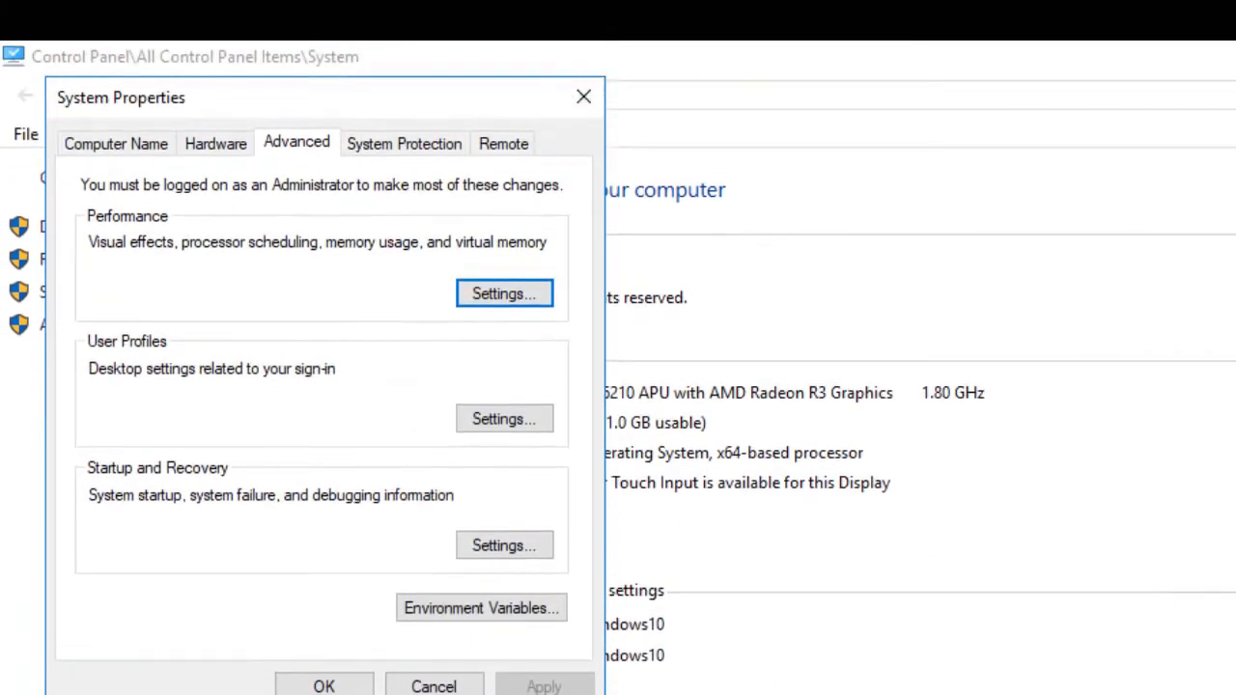
pyautogui.click(583, 101)
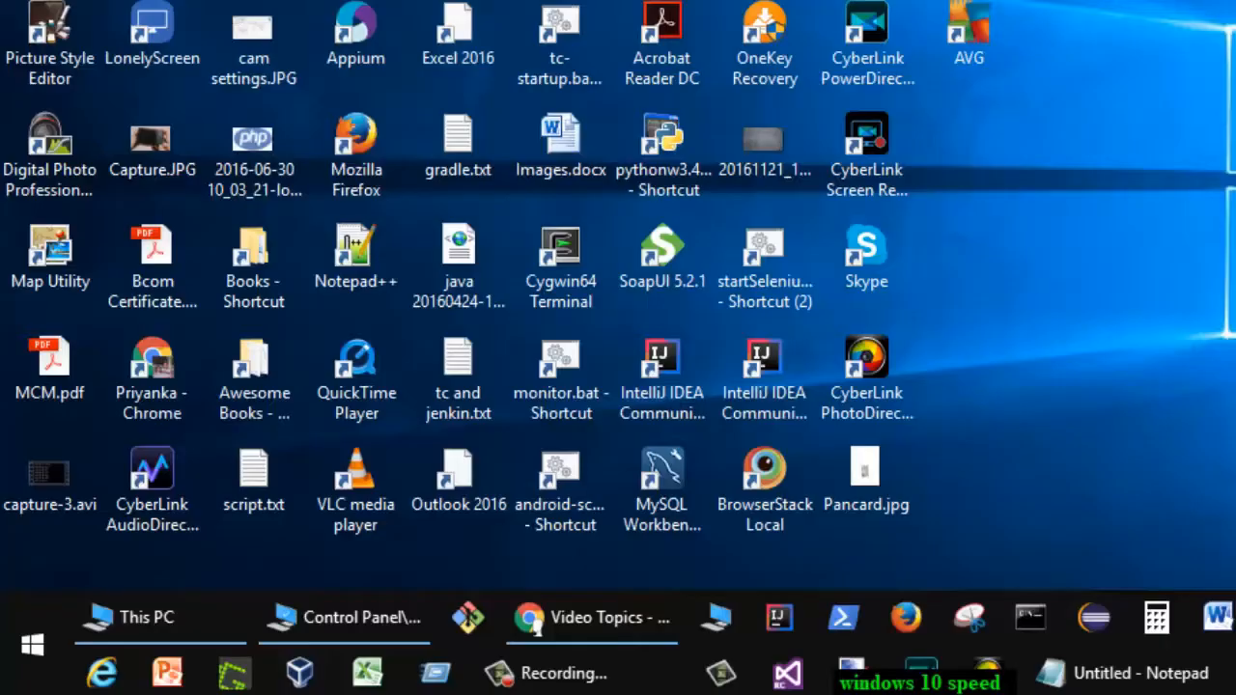
# Step: Disable the enabled Canon Utilities program in Task Manager's list of startup programs
pyautogui.hotkey('ctrl', 'shift', 'Escape')
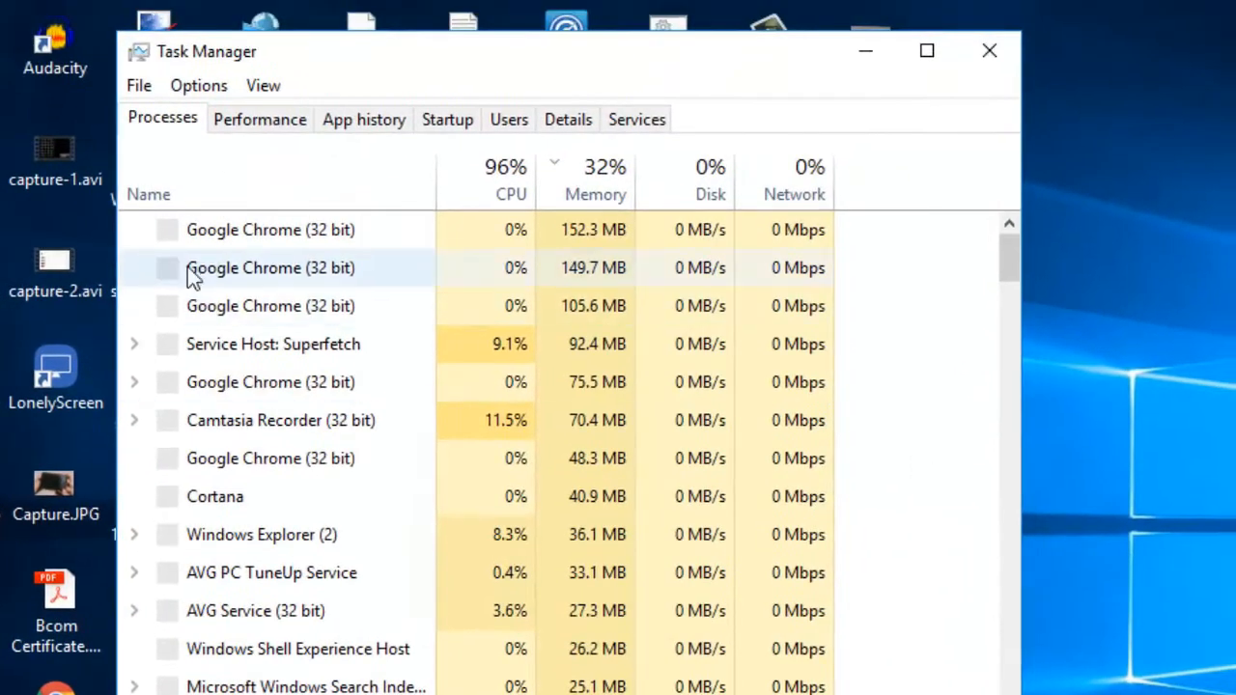
pyautogui.click(440, 124)
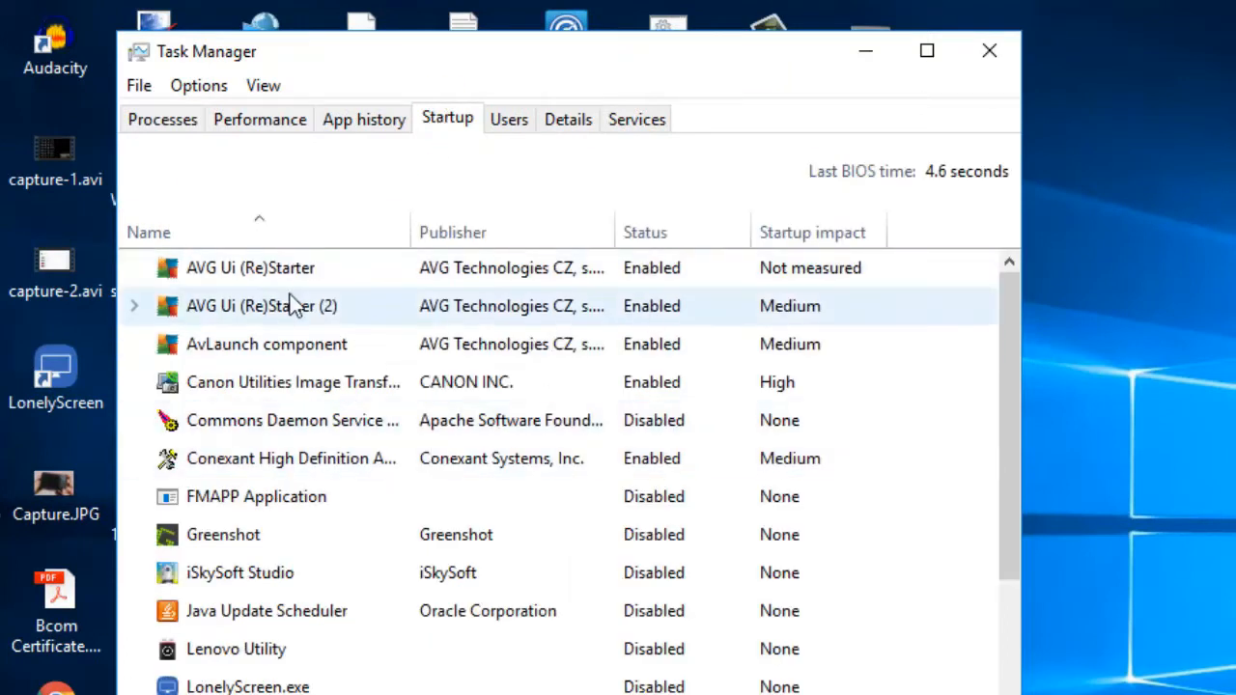
pyautogui.click(307, 387)
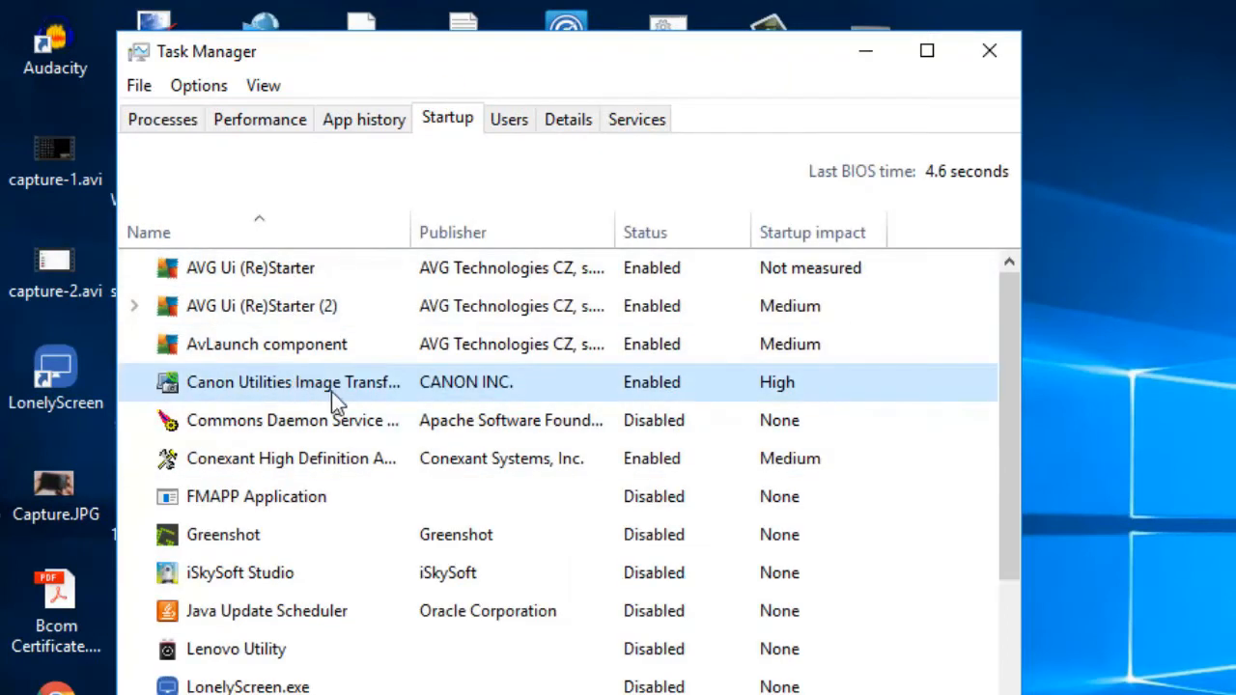
pyautogui.rightClick(663, 380)
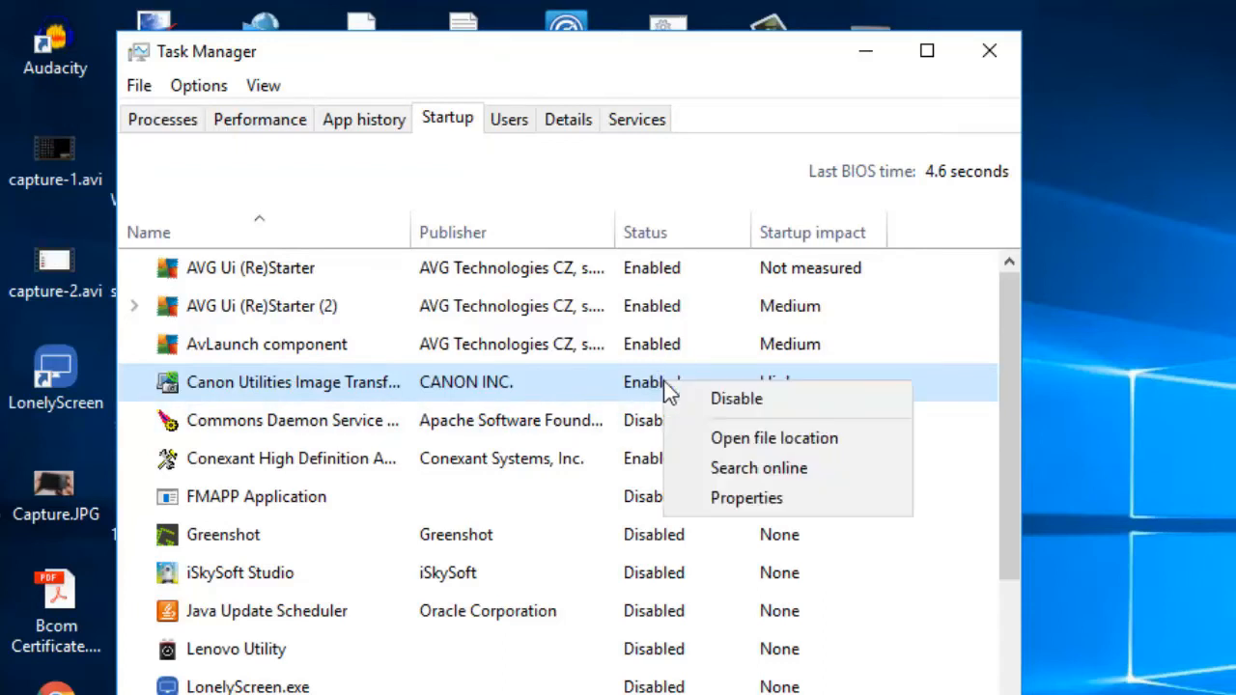
pyautogui.click(752, 399)
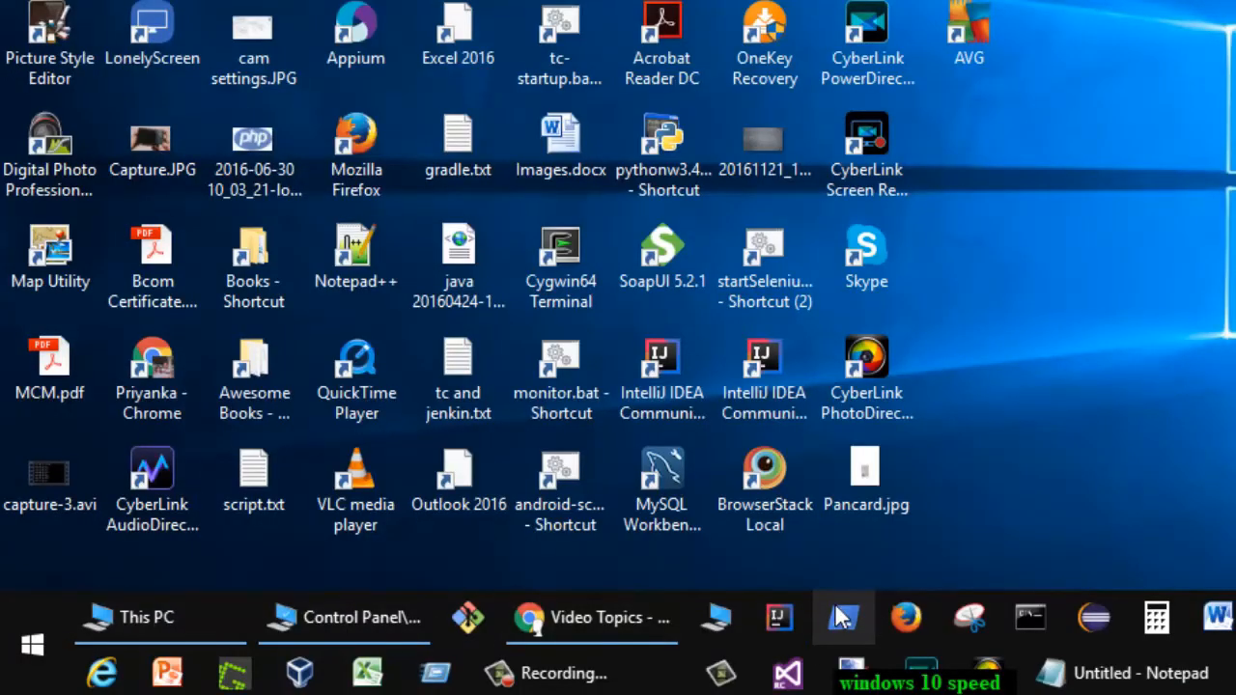
# Step: Open the Services console from the Control Panel's Administrative Tools
pyautogui.click(21, 639)
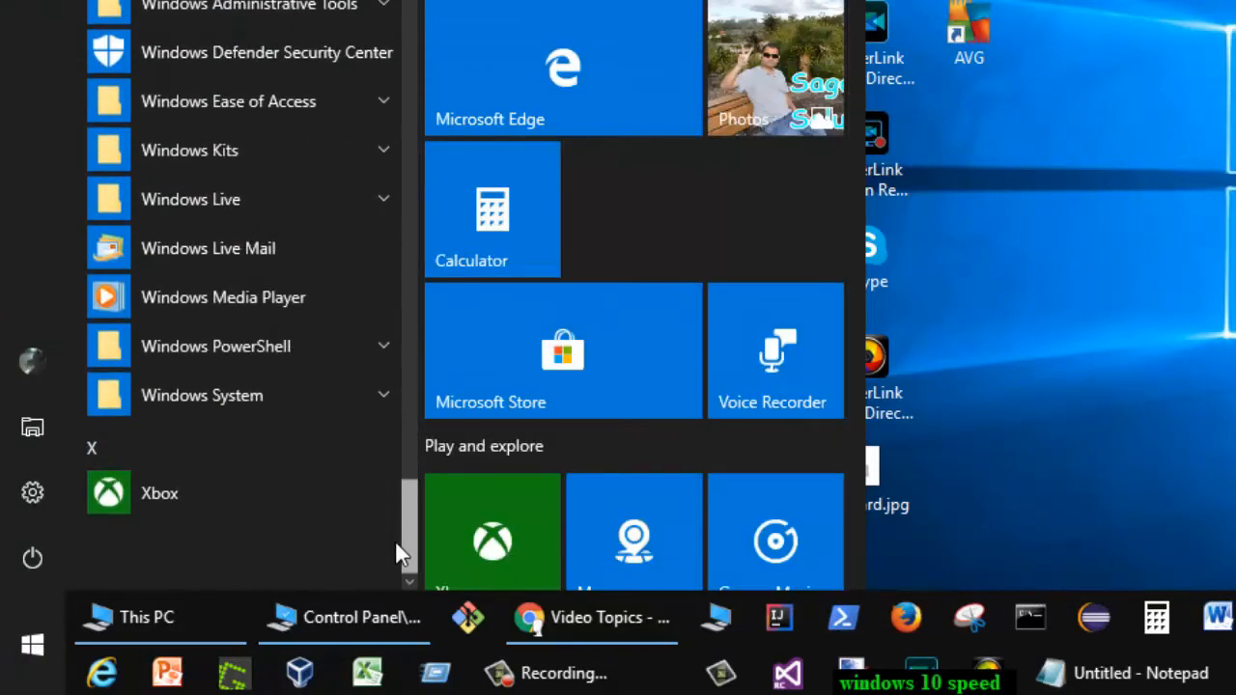
pyautogui.moveTo(395, 539)
pyautogui.mouseDown()
pyautogui.moveTo(419, 413)
pyautogui.moveTo(413, 529)
pyautogui.mouseUp()
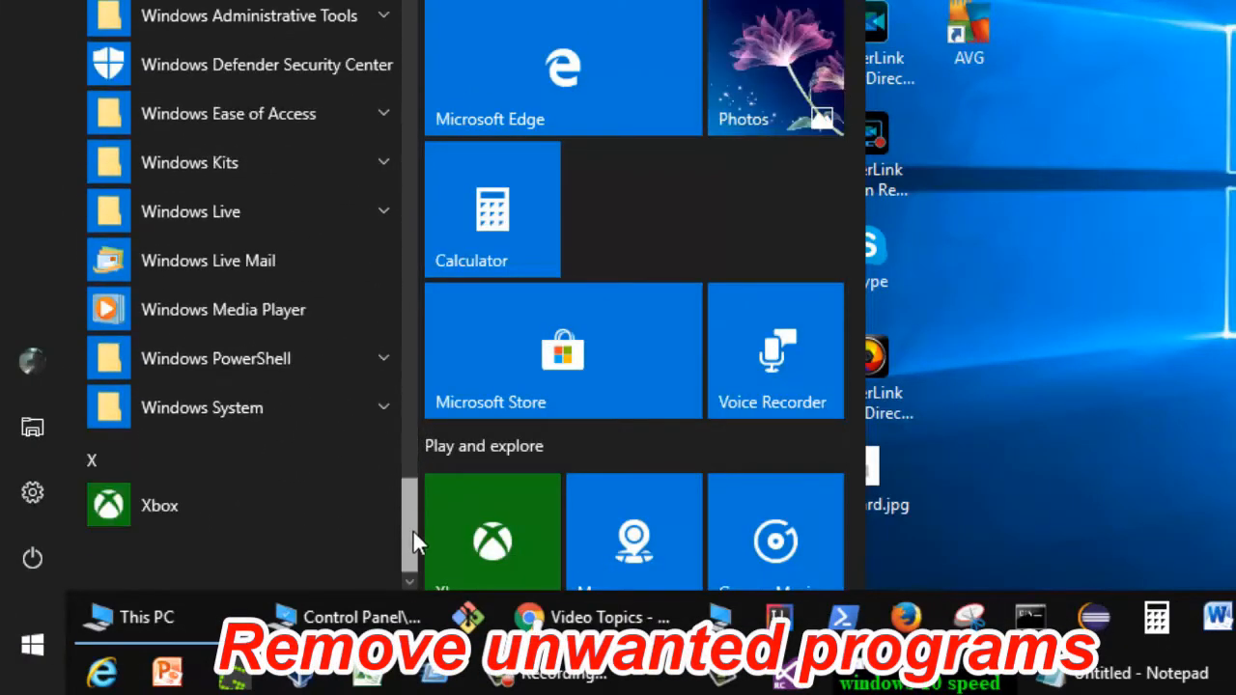
pyautogui.click(353, 425)
pyautogui.click(207, 498)
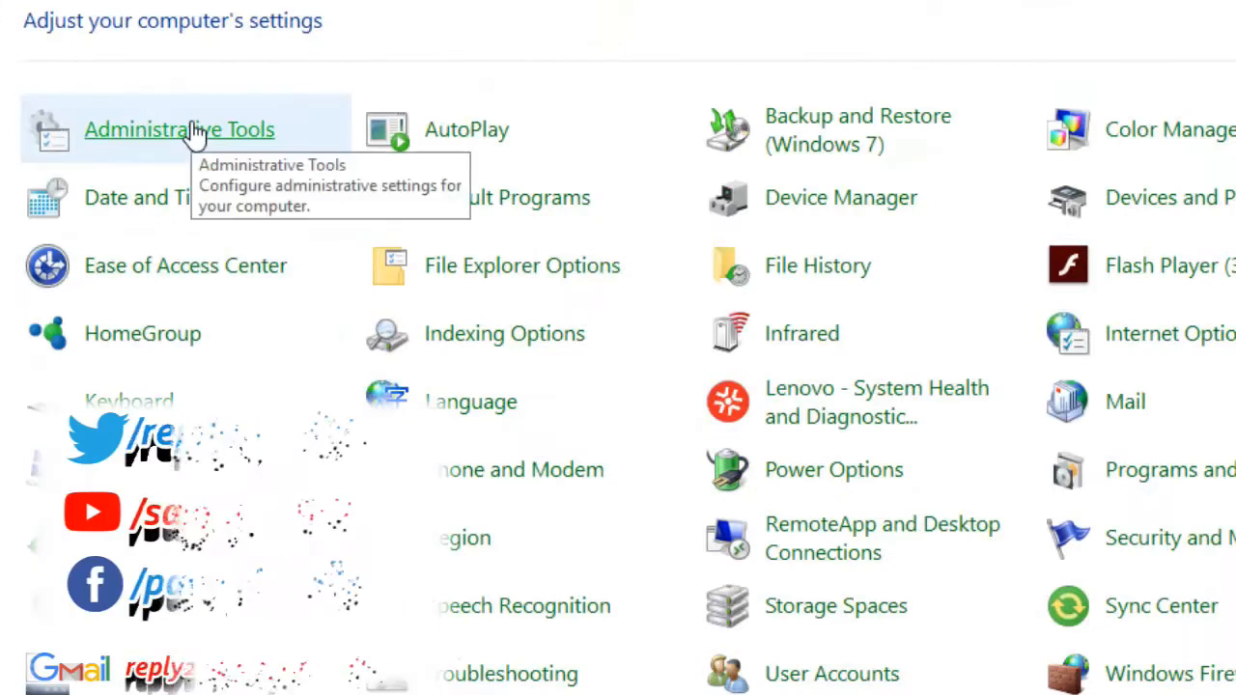
pyautogui.click(191, 124)
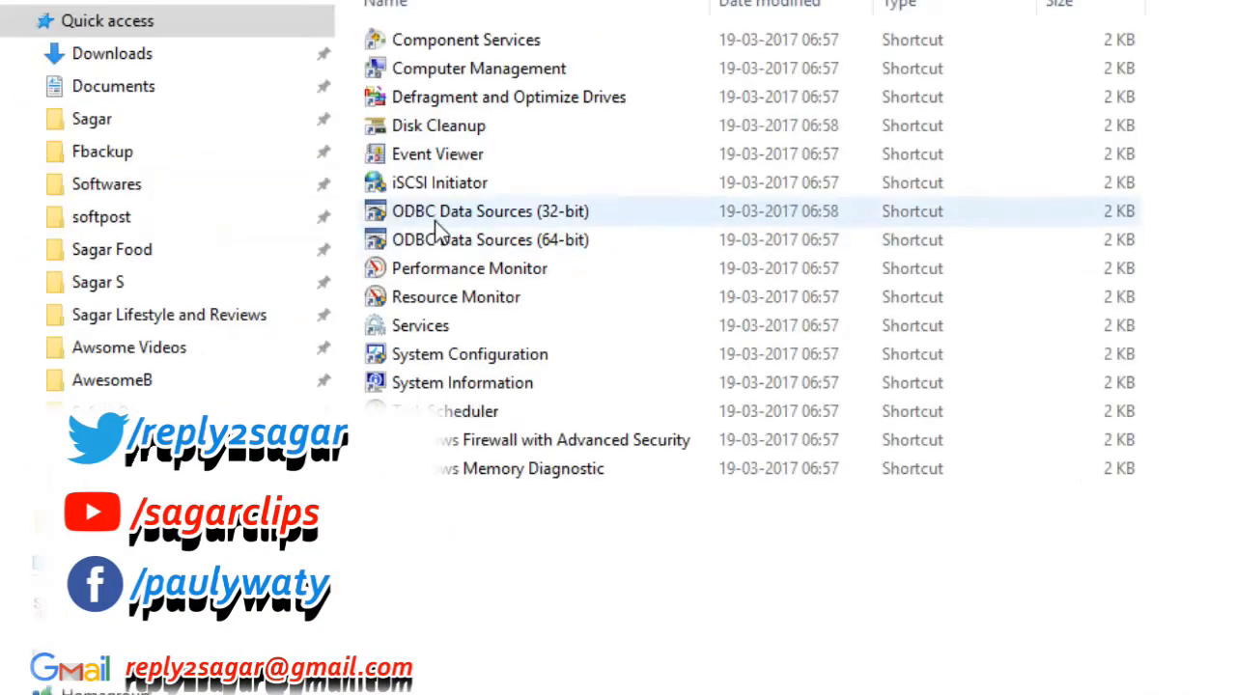
pyautogui.doubleClick(450, 329)
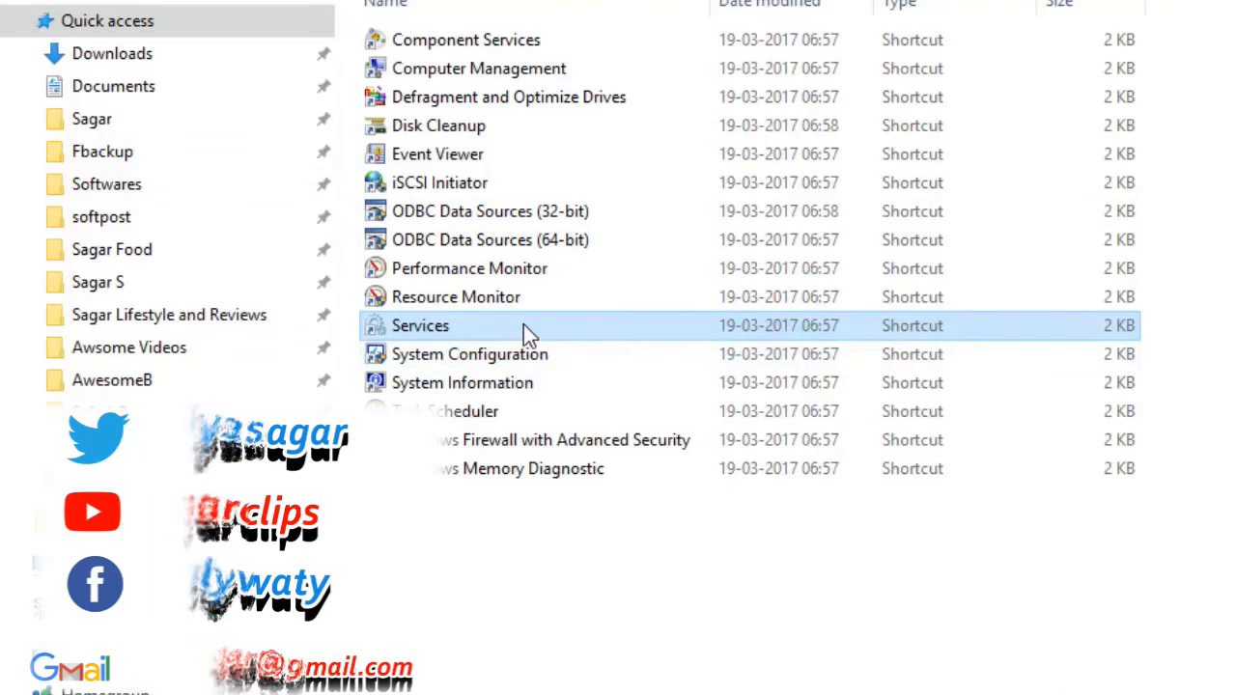
# Step: Sort the Windows services by status and look through the ones that are not running
pyautogui.click(586, 440)
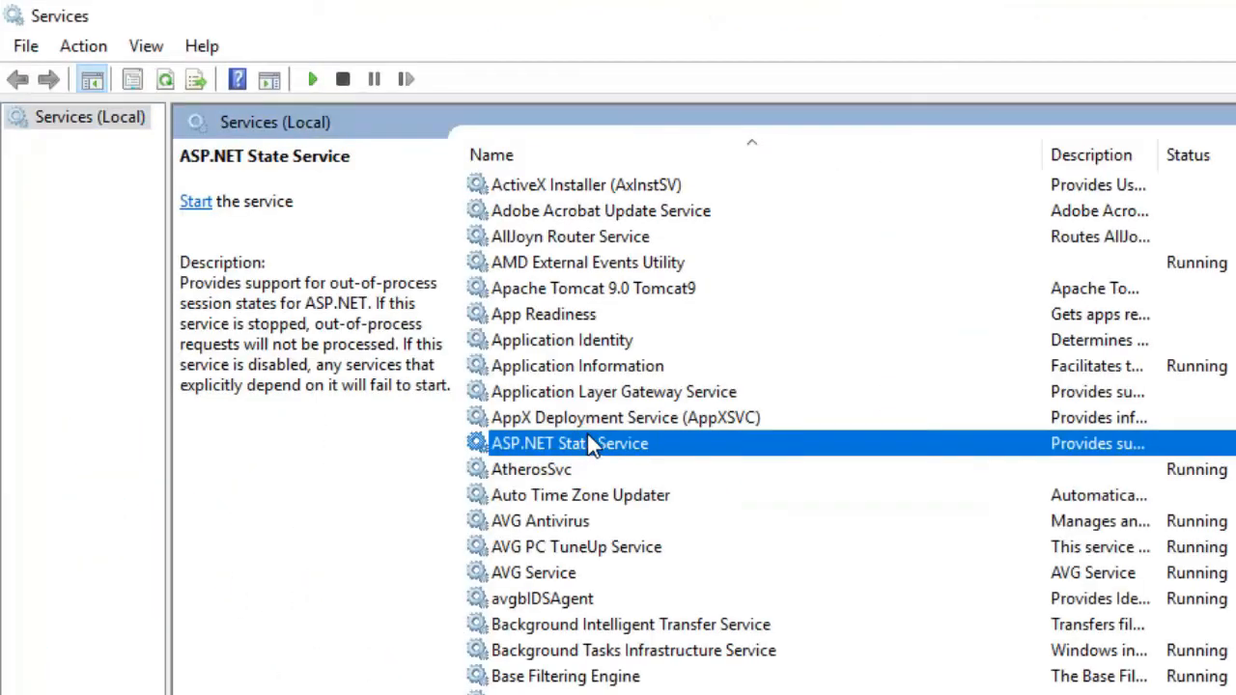
pyautogui.click(1191, 157)
pyautogui.click(1192, 155)
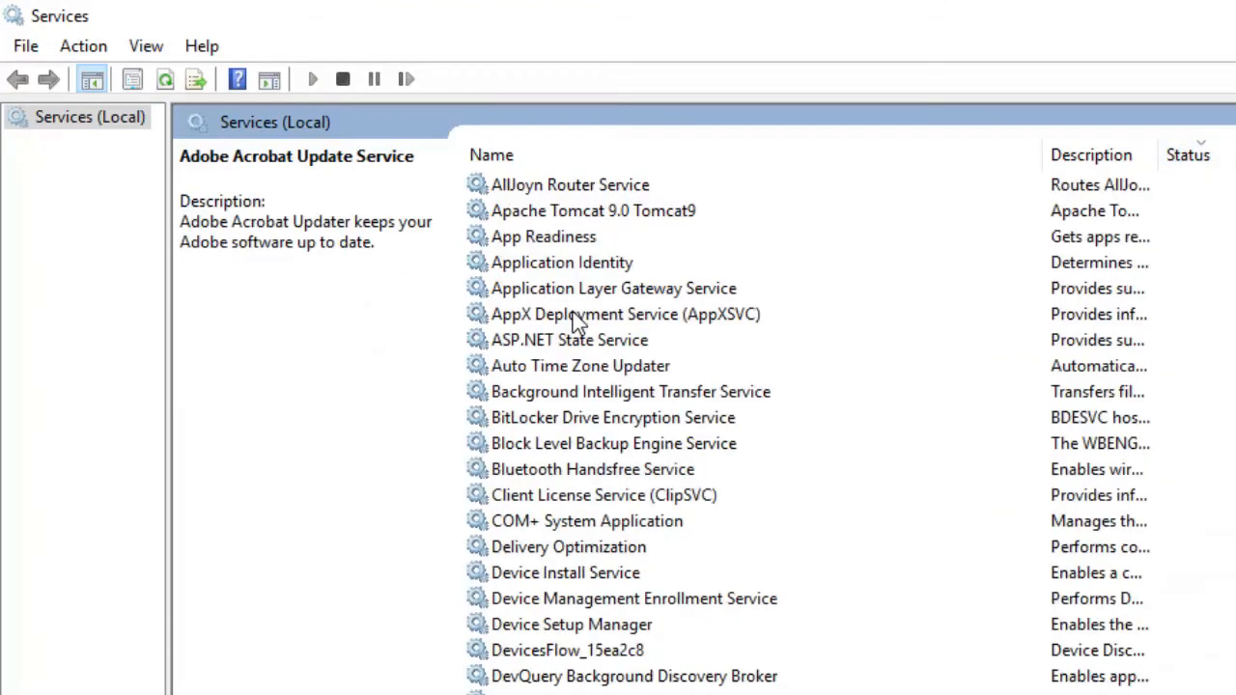
pyautogui.scroll(-4, 573, 318)
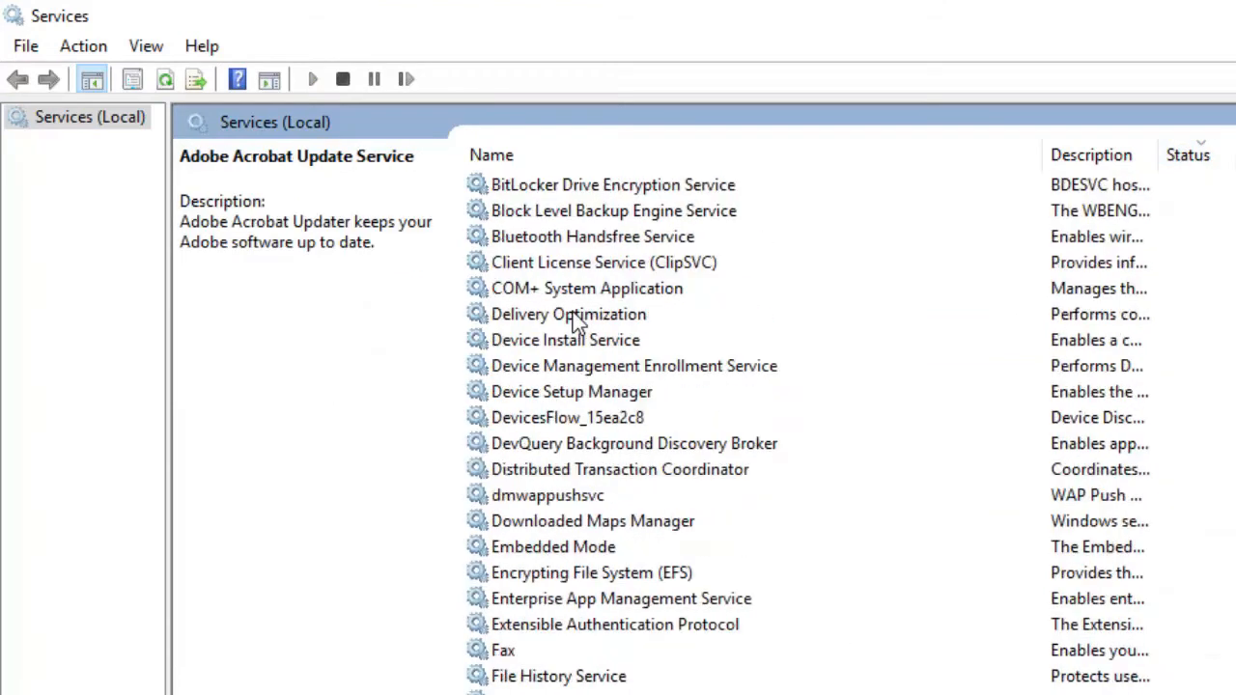
pyautogui.scroll(-9, 573, 318)
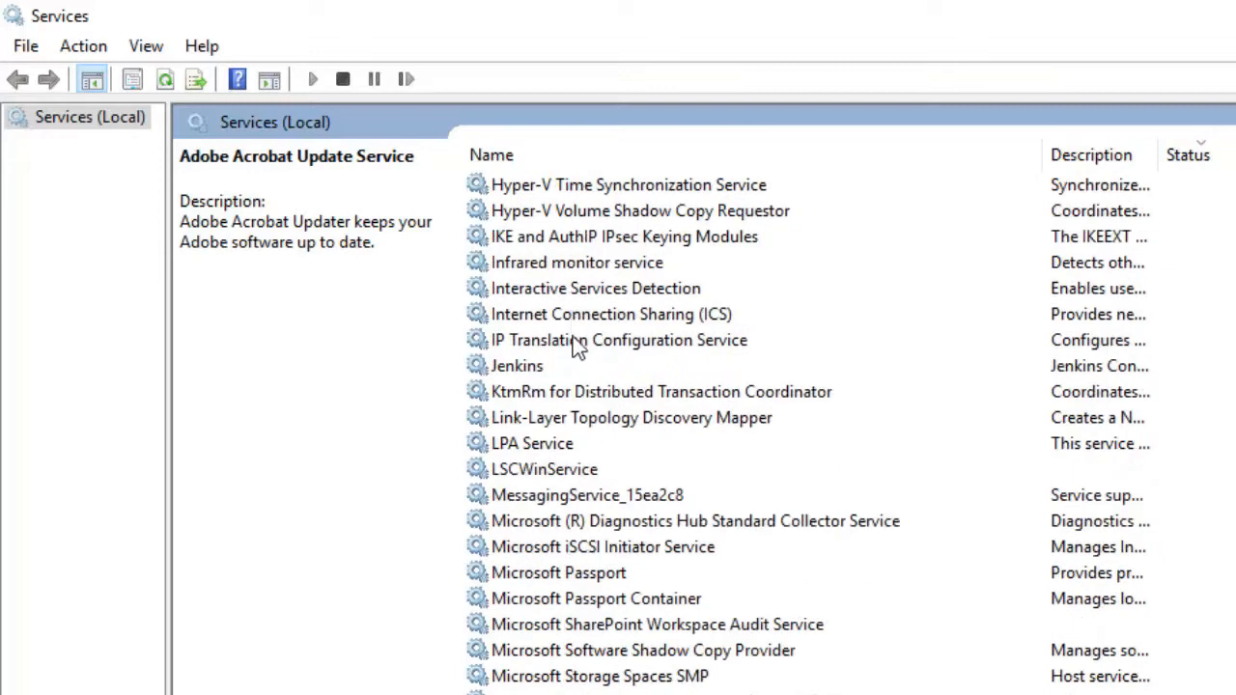
# Step: Open the Jenkins service's properties, review the available startup types, and cancel without changing anything
pyautogui.click(574, 371)
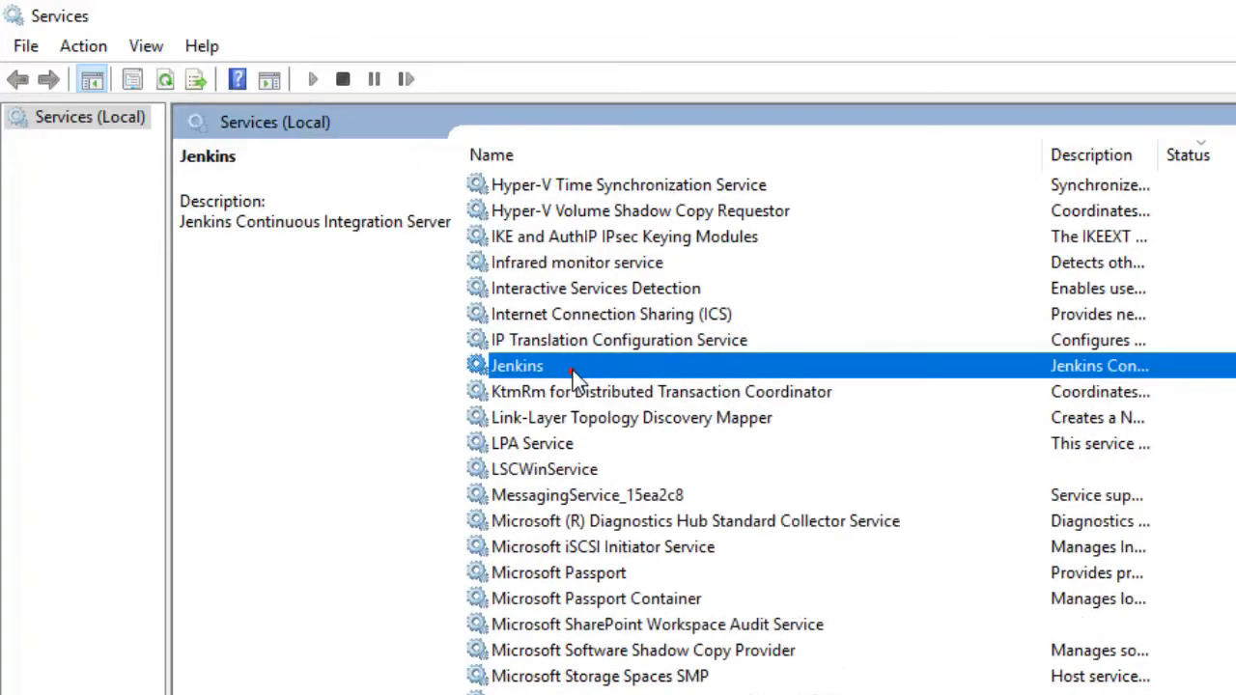
pyautogui.rightClick(1137, 374)
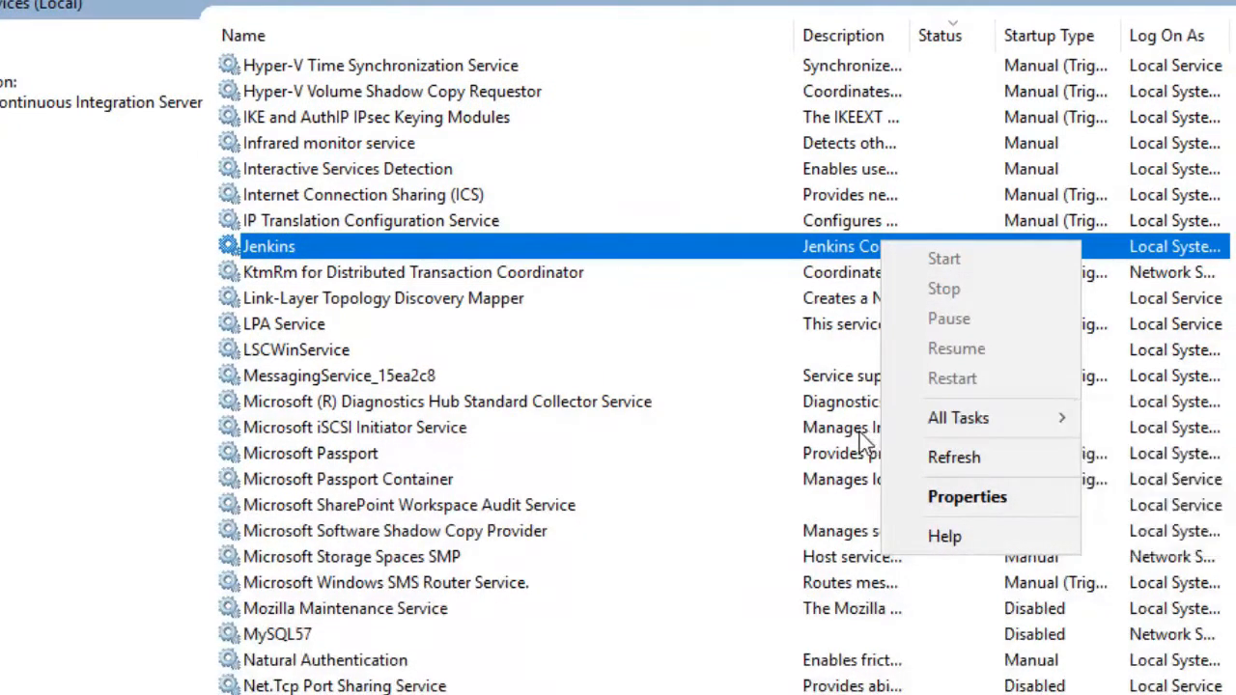
pyautogui.click(964, 495)
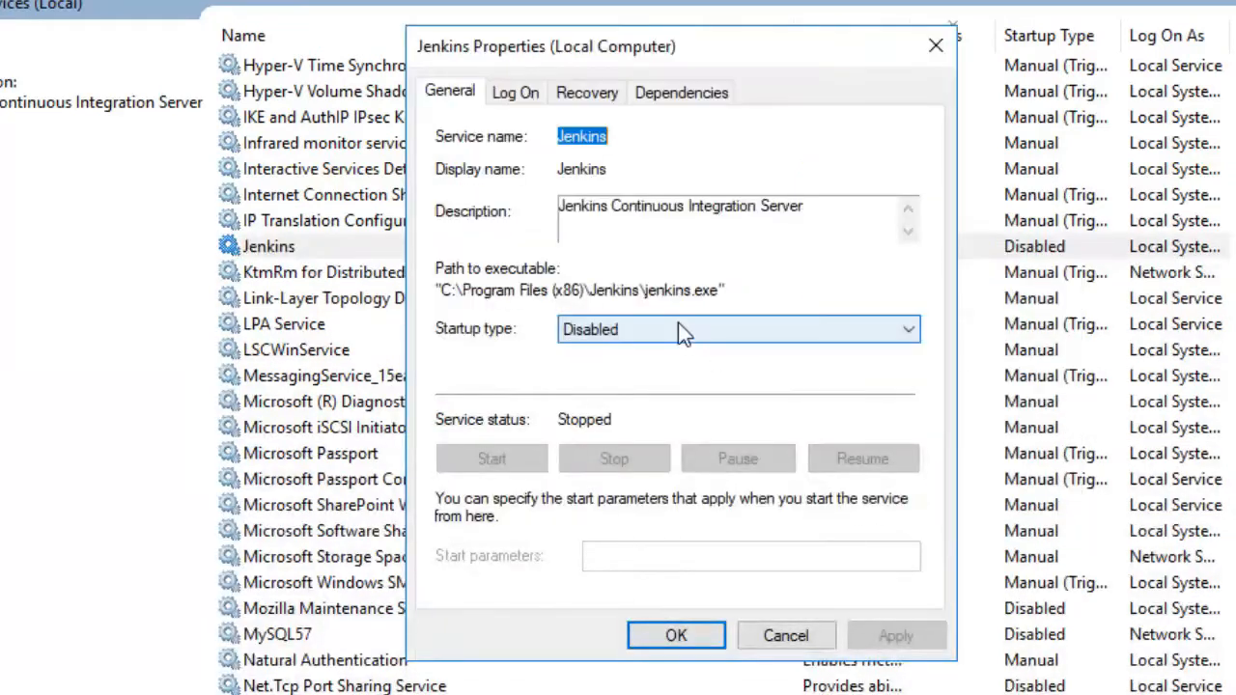
pyautogui.click(599, 329)
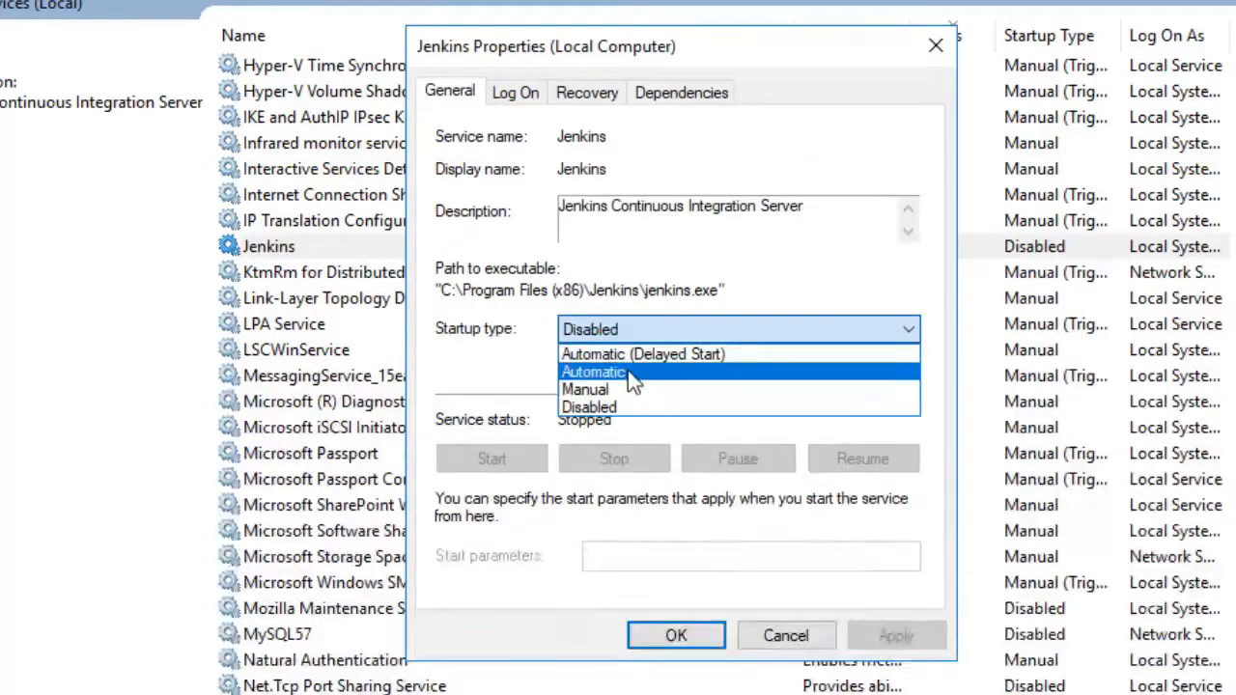
pyautogui.click(461, 249)
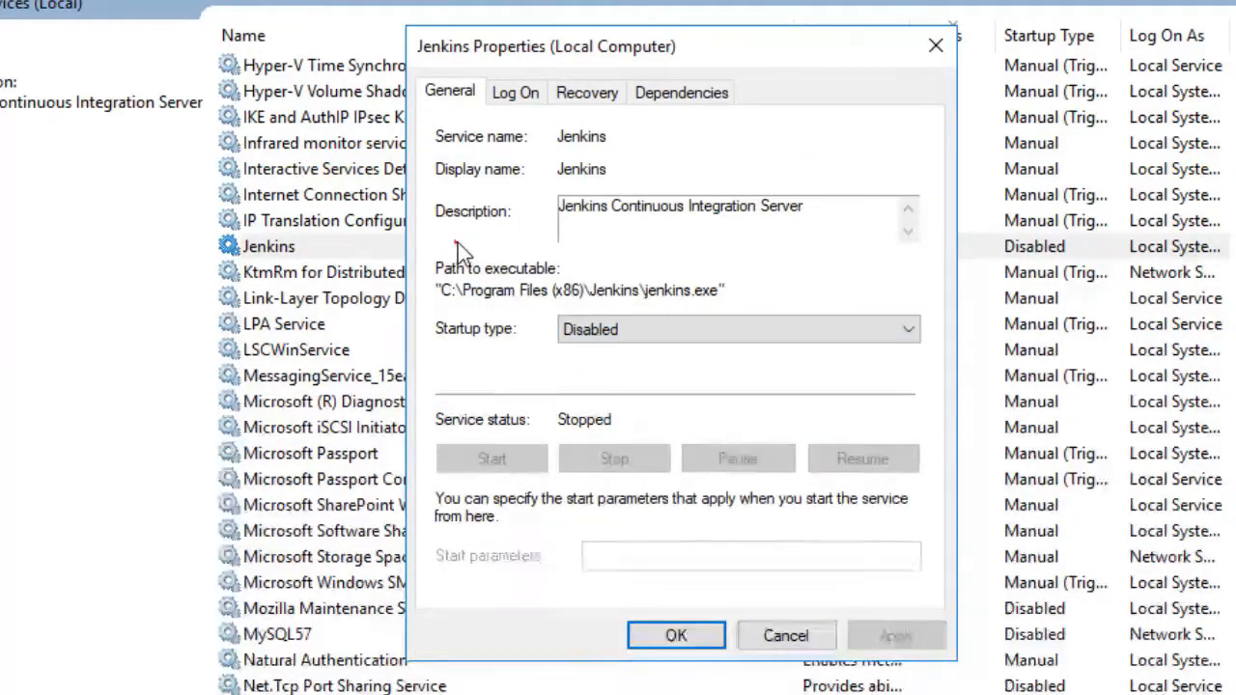
pyautogui.click(778, 636)
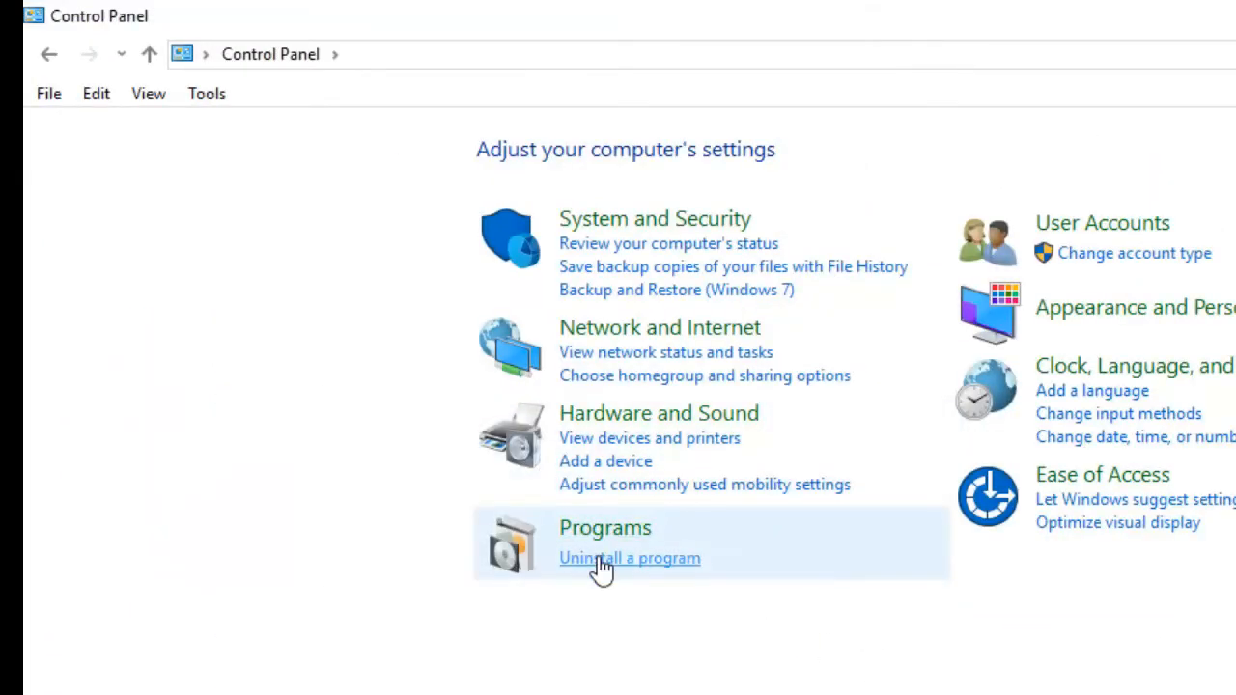
# Step: Start uninstalling Canon Utilities CameraWindow DC 8 from the installed programs in Programs and Features
pyautogui.click(600, 558)
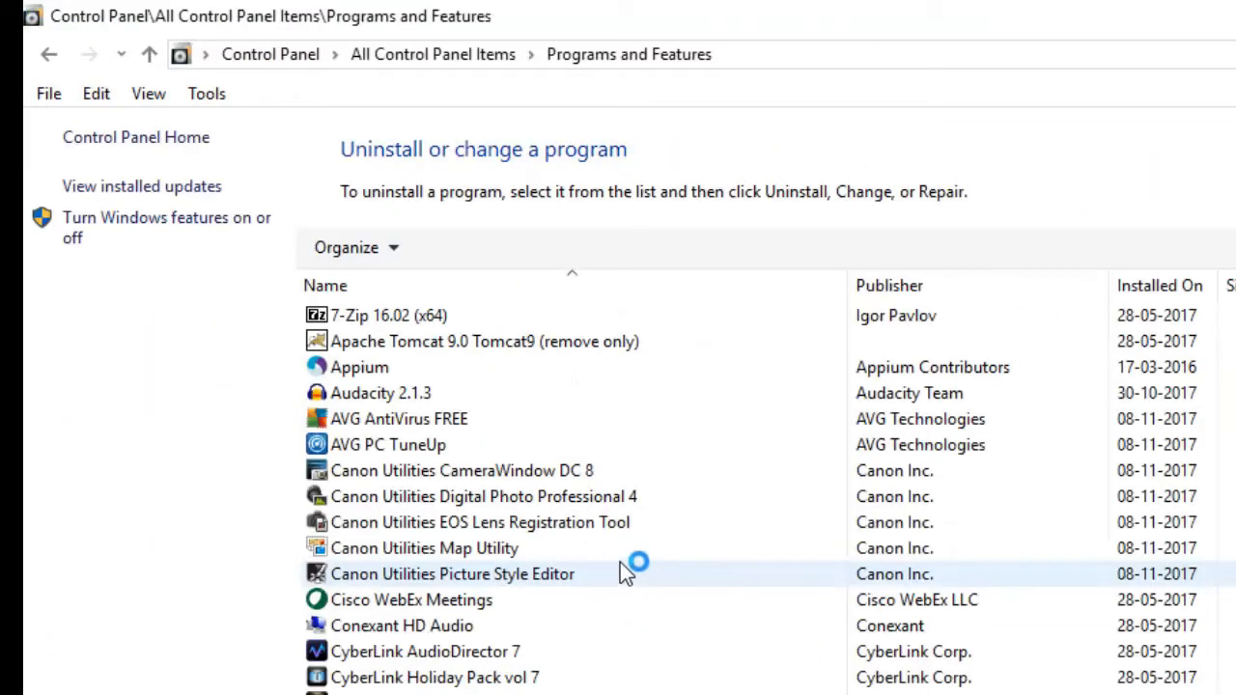
pyautogui.click(439, 401)
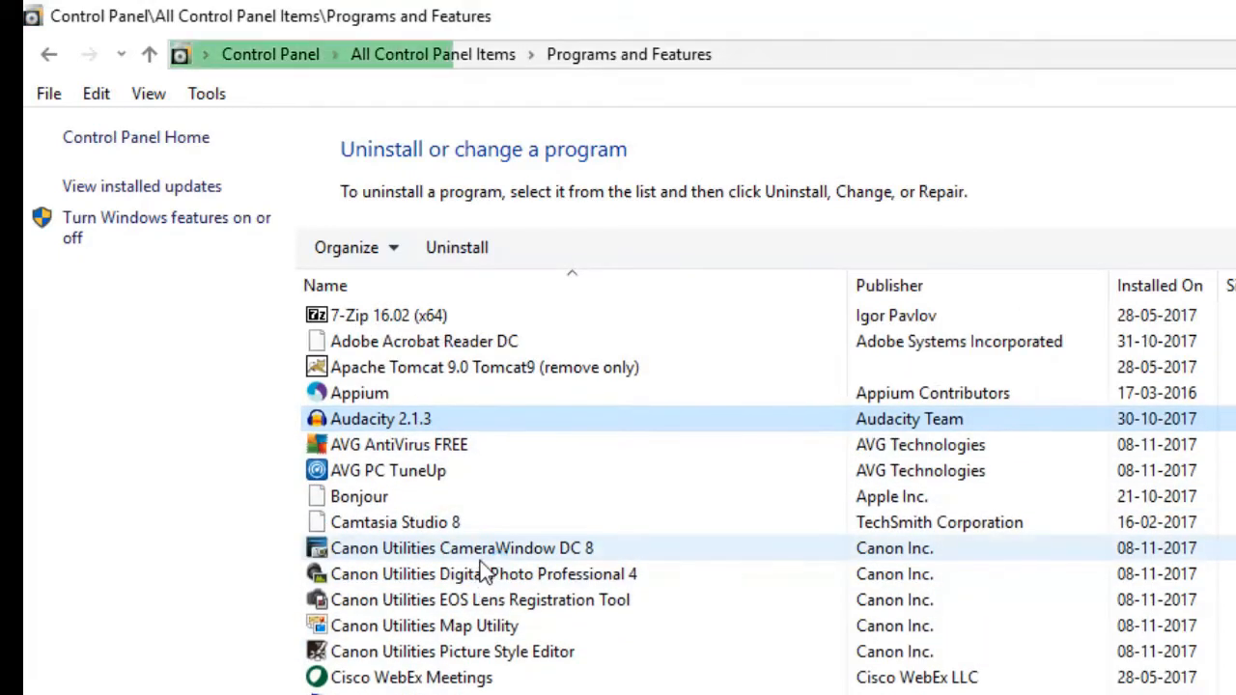
pyautogui.scroll(-2, 486, 574)
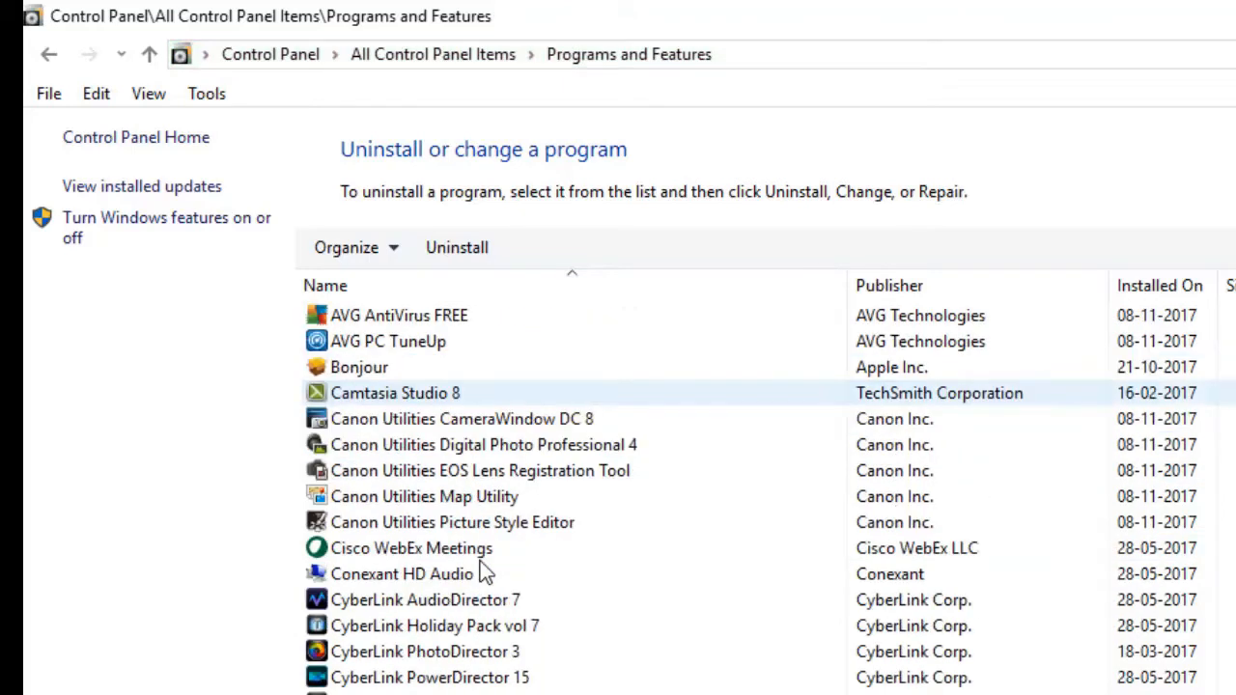
pyautogui.click(517, 419)
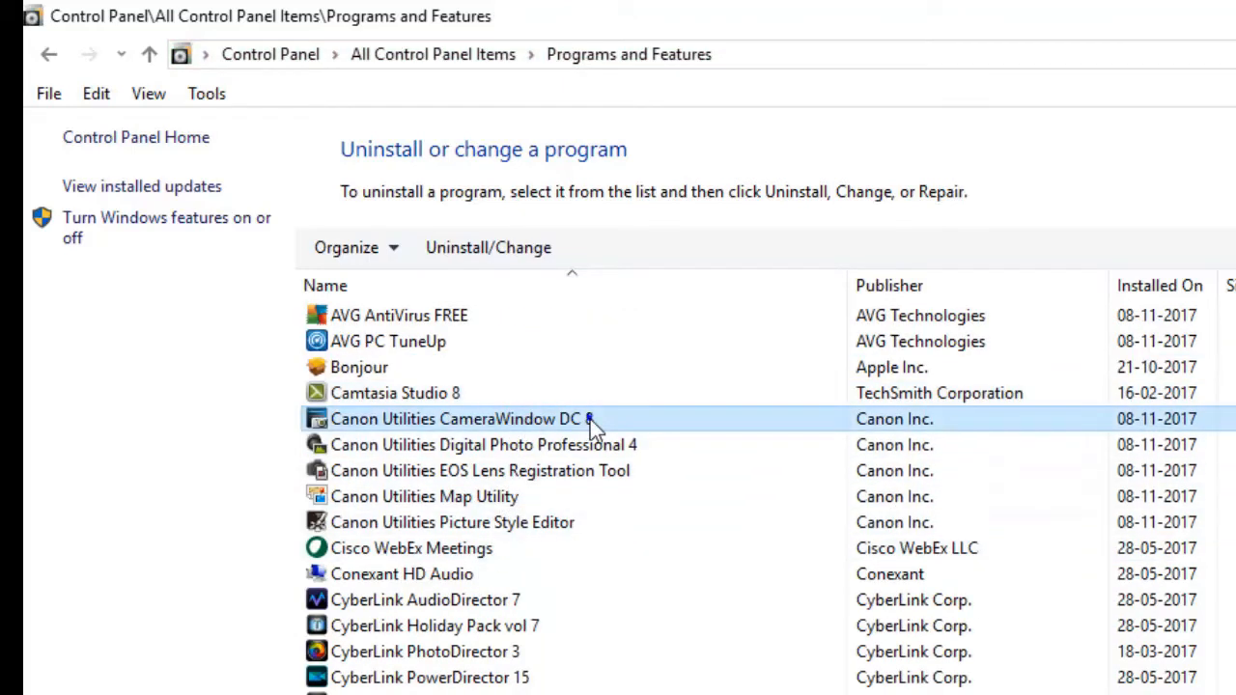
pyautogui.rightClick(590, 422)
pyautogui.click(706, 440)
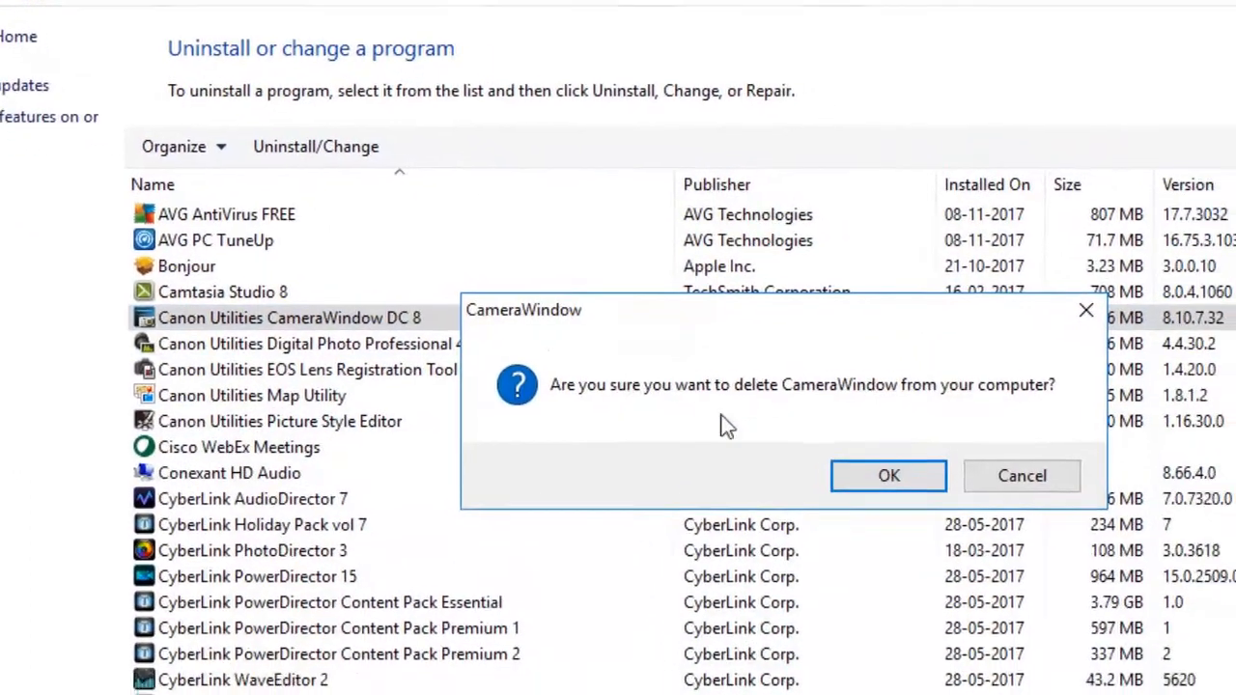
pyautogui.click(1064, 562)
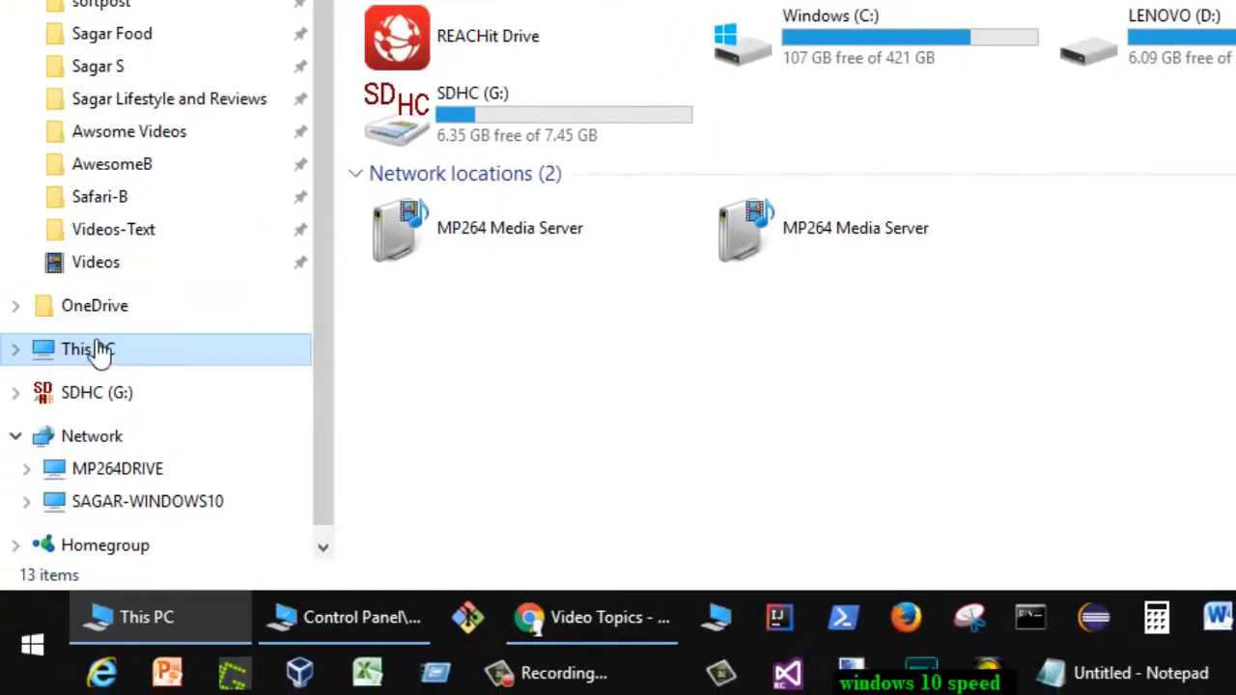
# Step: Open the properties of the Windows (C:) drive from This PC and start Disk Cleanup for it
pyautogui.rightClick(91, 347)
pyautogui.click(19, 349)
pyautogui.click(18, 350)
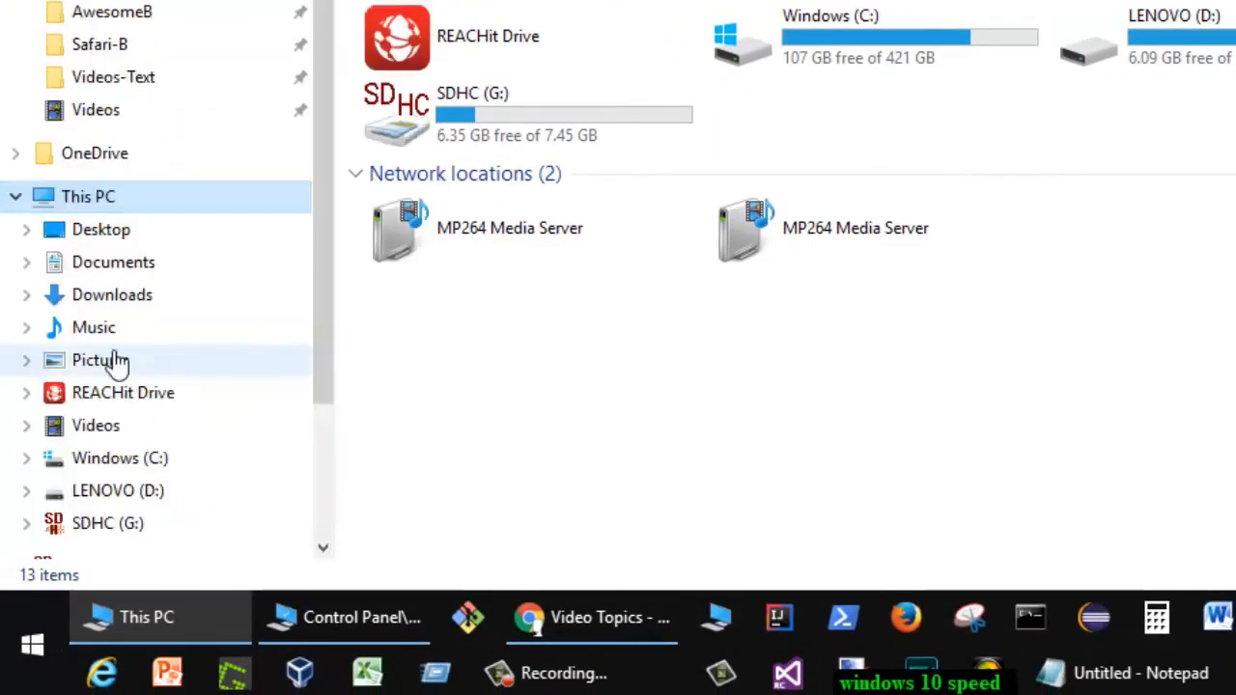
pyautogui.rightClick(152, 456)
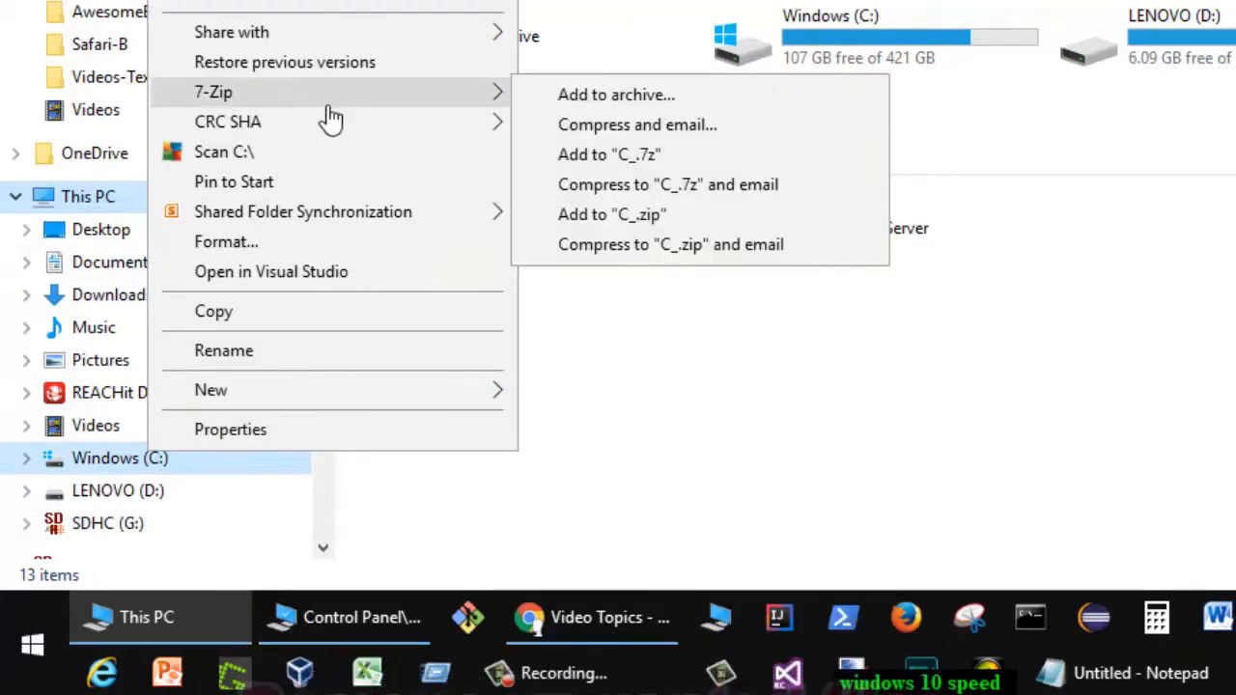
pyautogui.moveTo(327, 225)
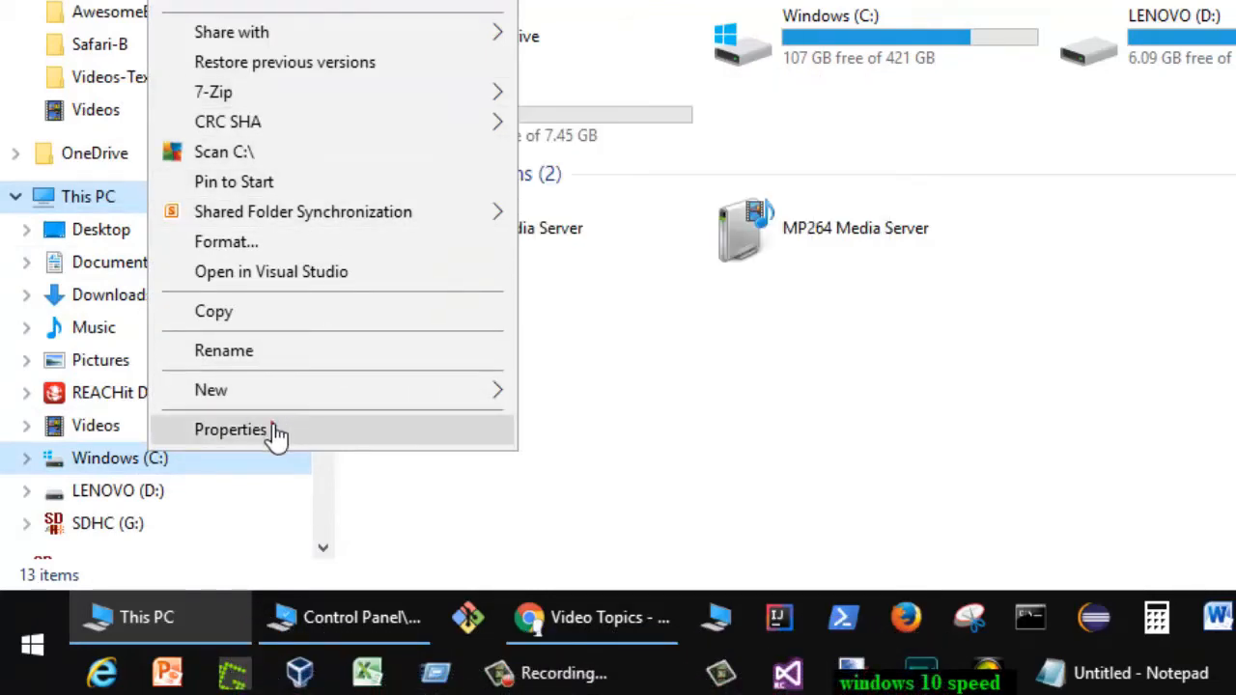
pyautogui.click(276, 430)
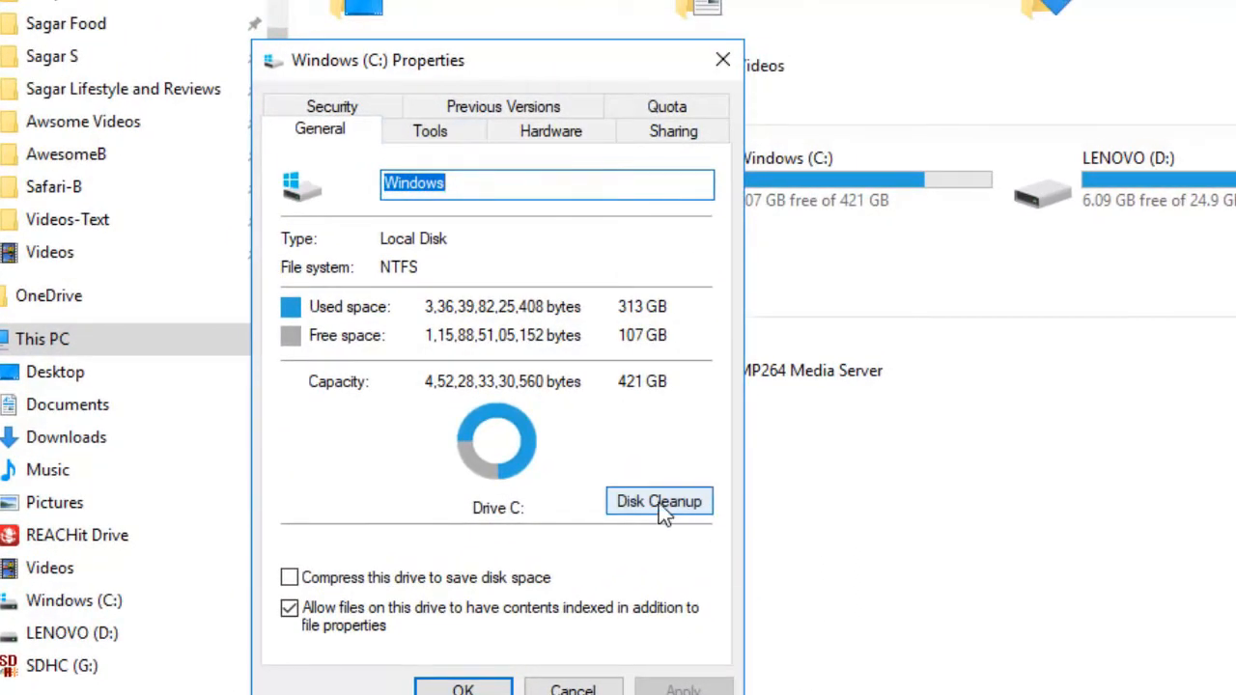
pyautogui.click(658, 503)
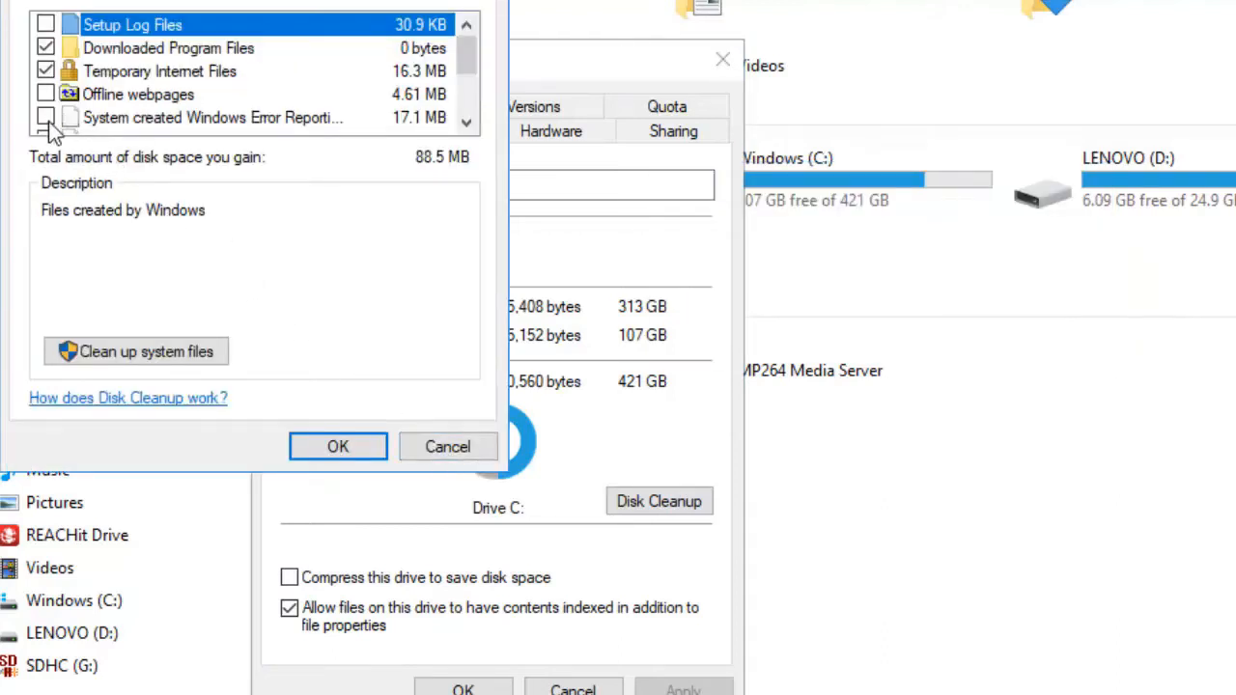
# Step: Add Temporary files to the Disk Cleanup selection, permanently delete the selected files, and close the drive's properties
pyautogui.scroll(-3, 198, 116)
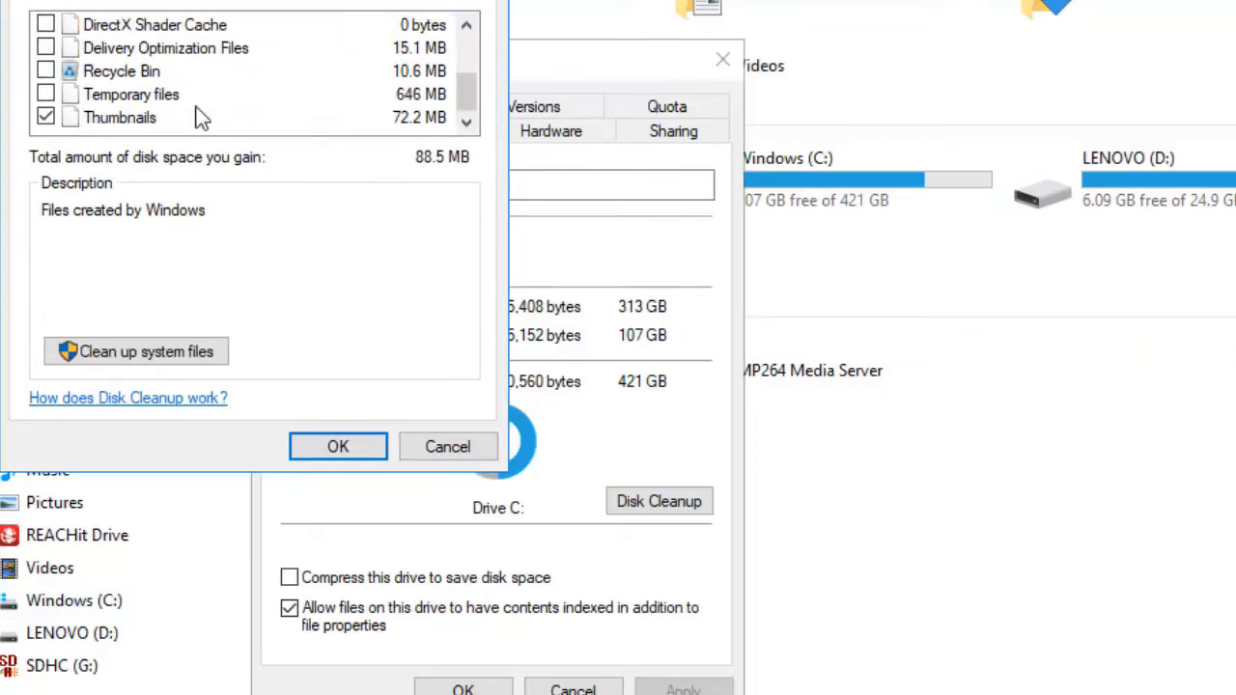
pyautogui.click(45, 96)
pyautogui.scroll(3, 49, 57)
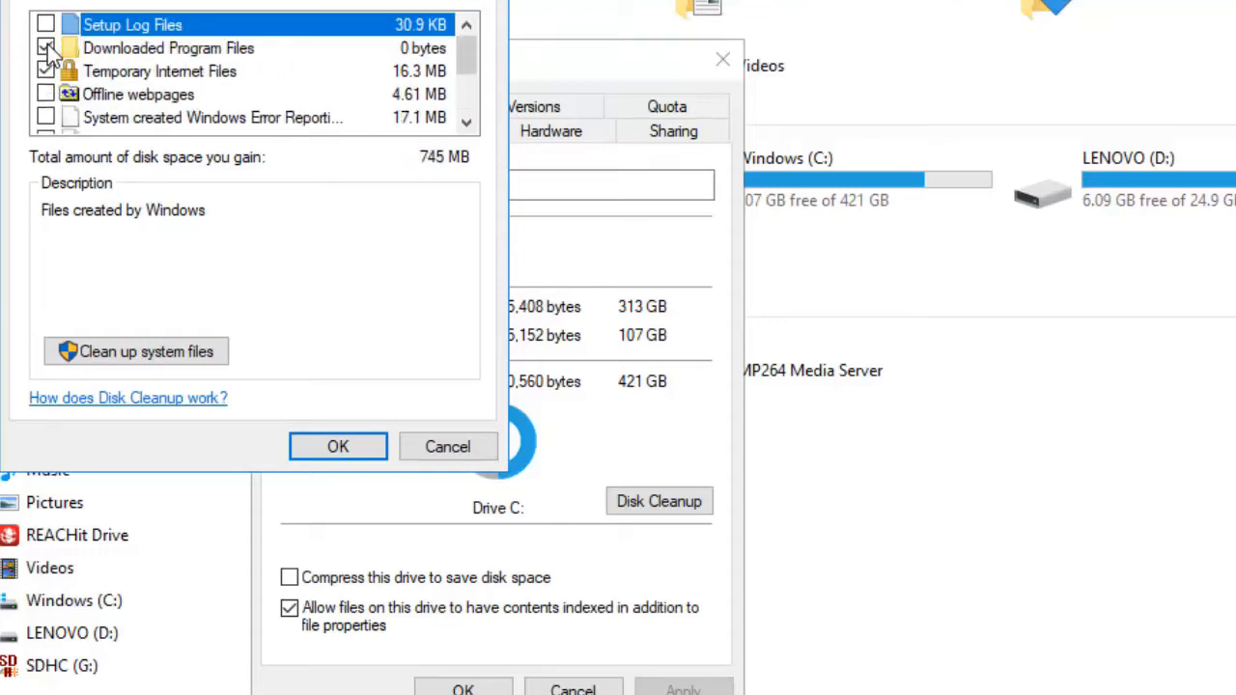
pyautogui.scroll(-3, 209, 107)
pyautogui.scroll(3, 210, 106)
pyautogui.click(353, 447)
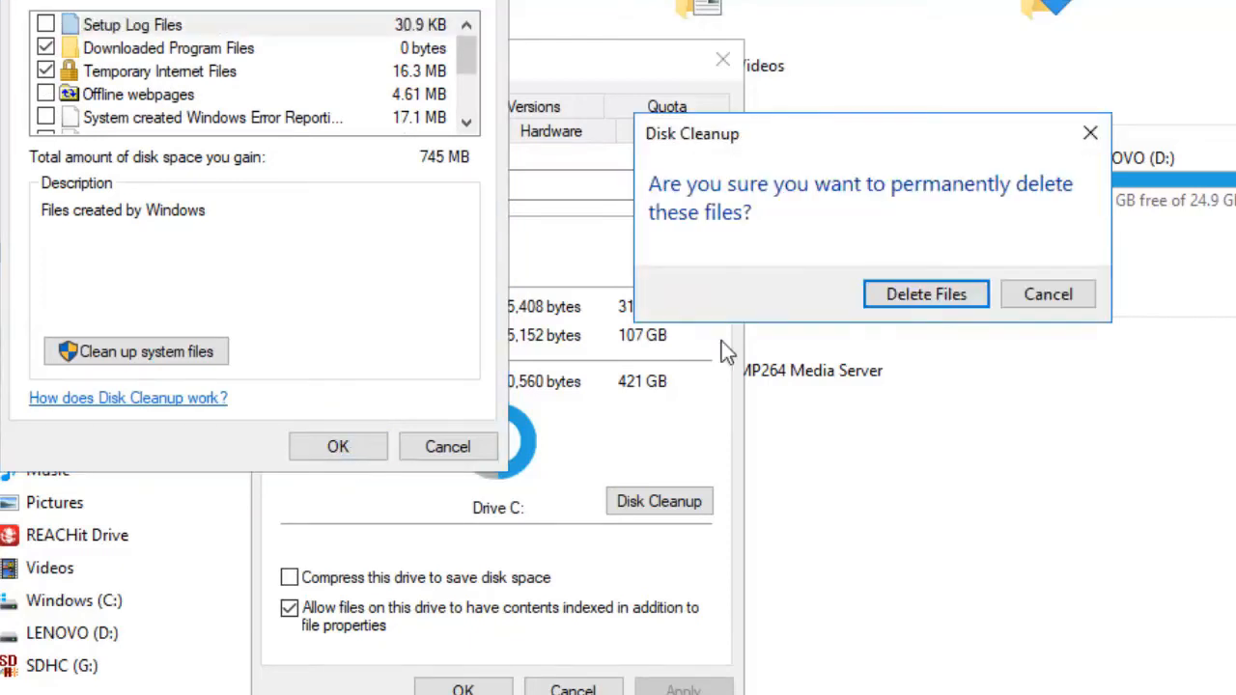
pyautogui.click(954, 301)
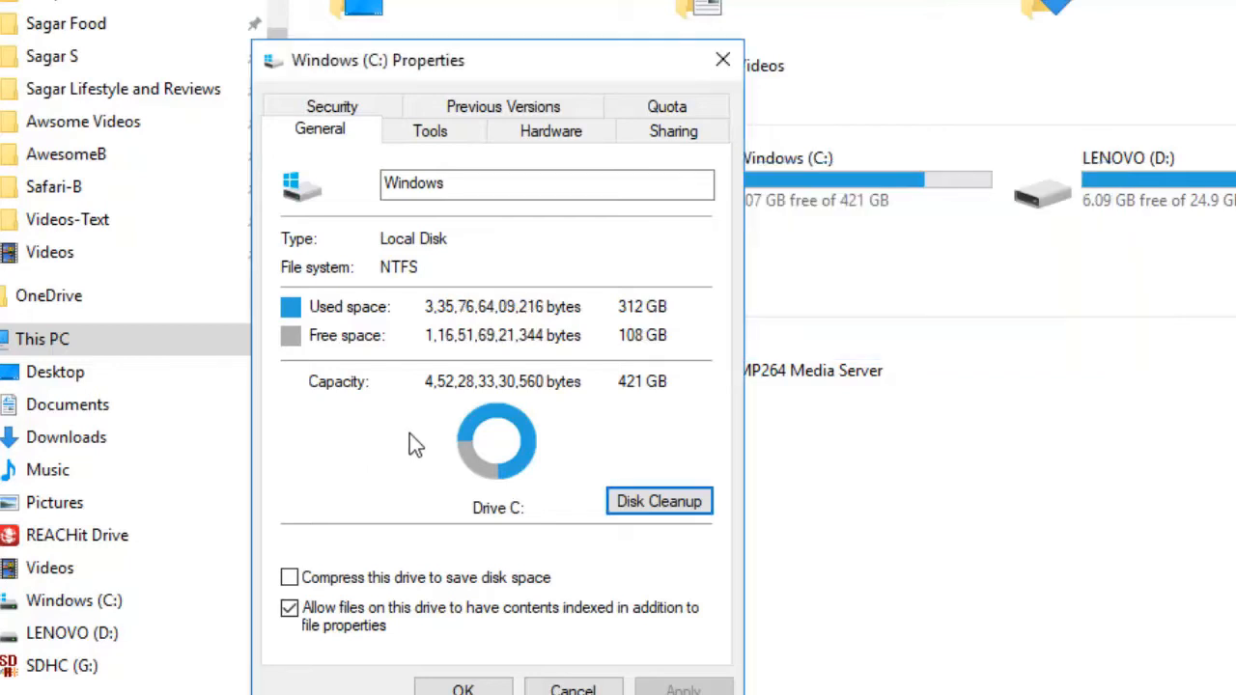
pyautogui.click(723, 58)
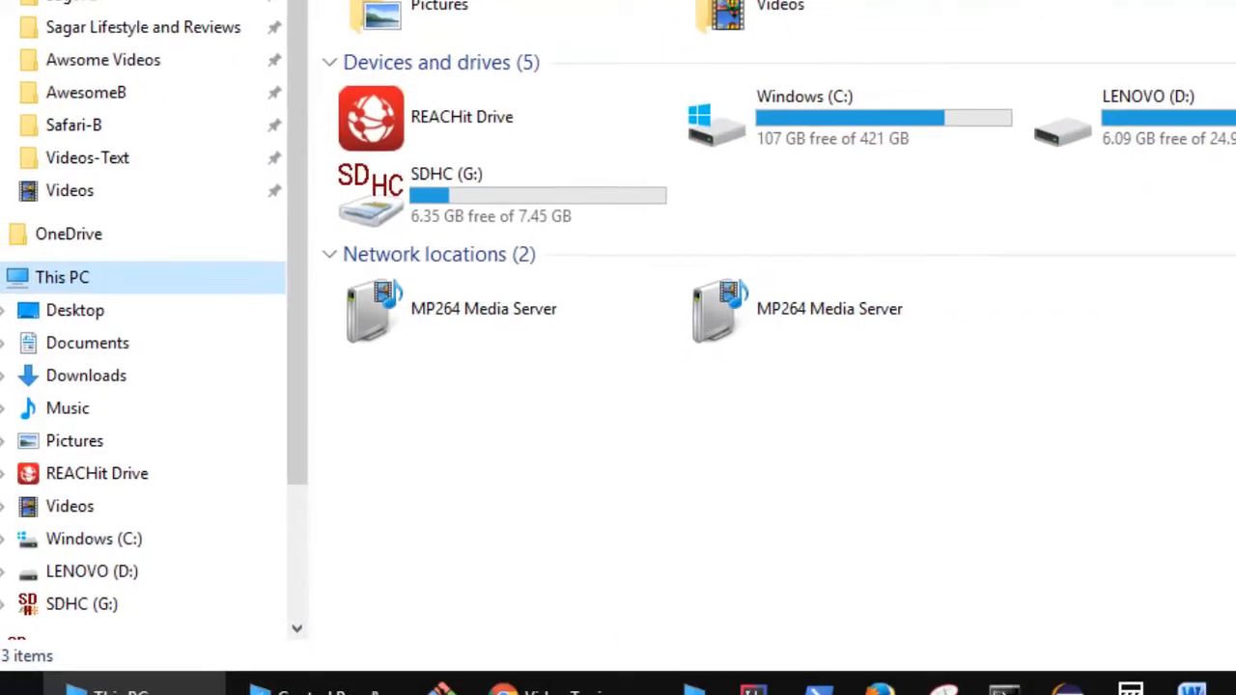
# Step: Open the Windows Temp folder by running "temp" from the Run dialog in the Windows System programs
pyautogui.press('super')
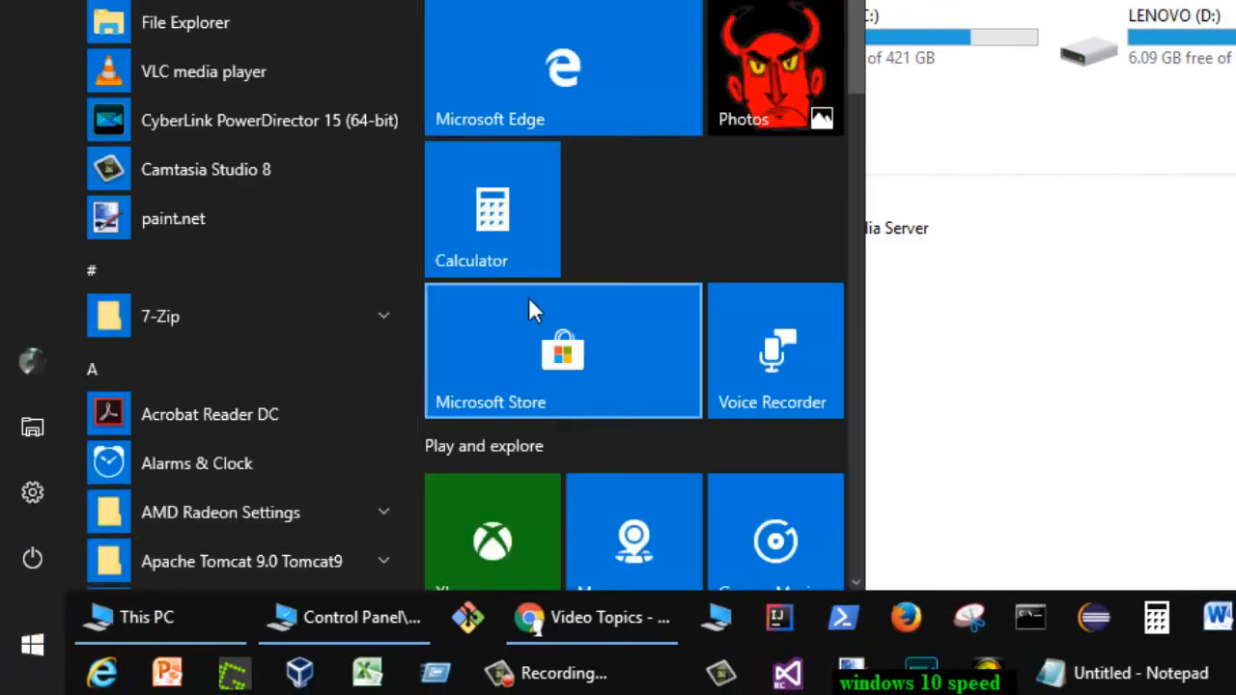
pyautogui.scroll(-15, 407, 463)
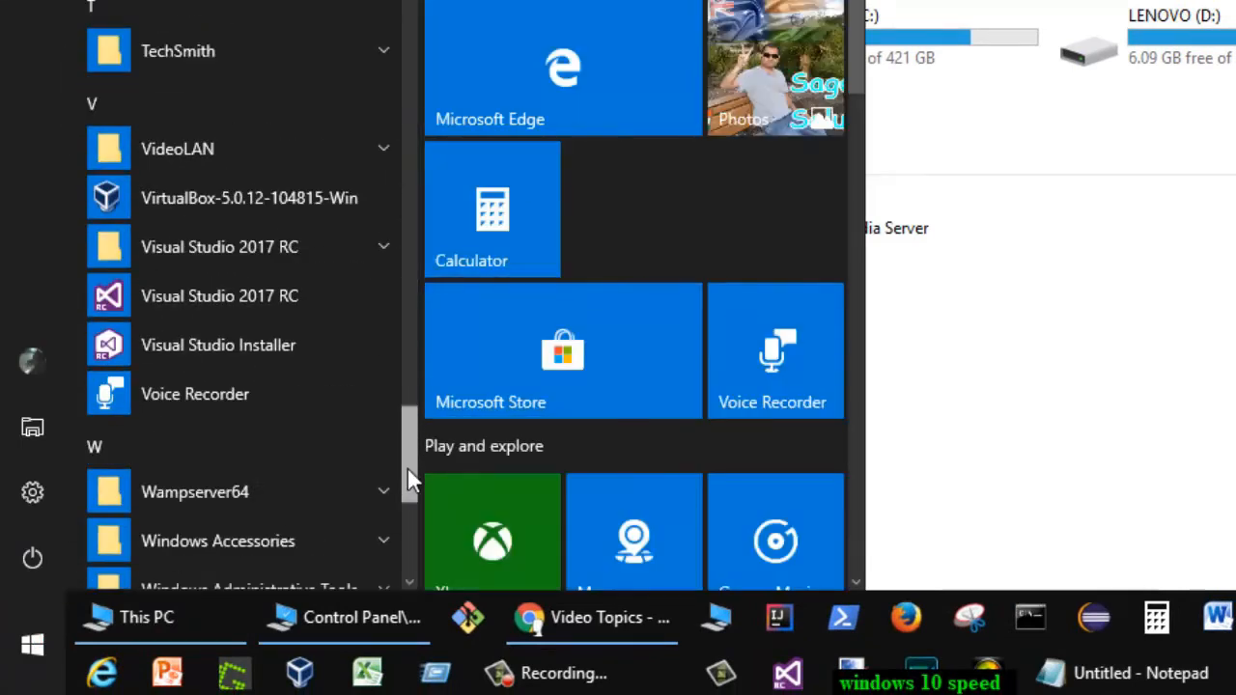
pyautogui.moveTo(408, 469); pyautogui.dragTo(417, 533)
pyautogui.click(377, 396)
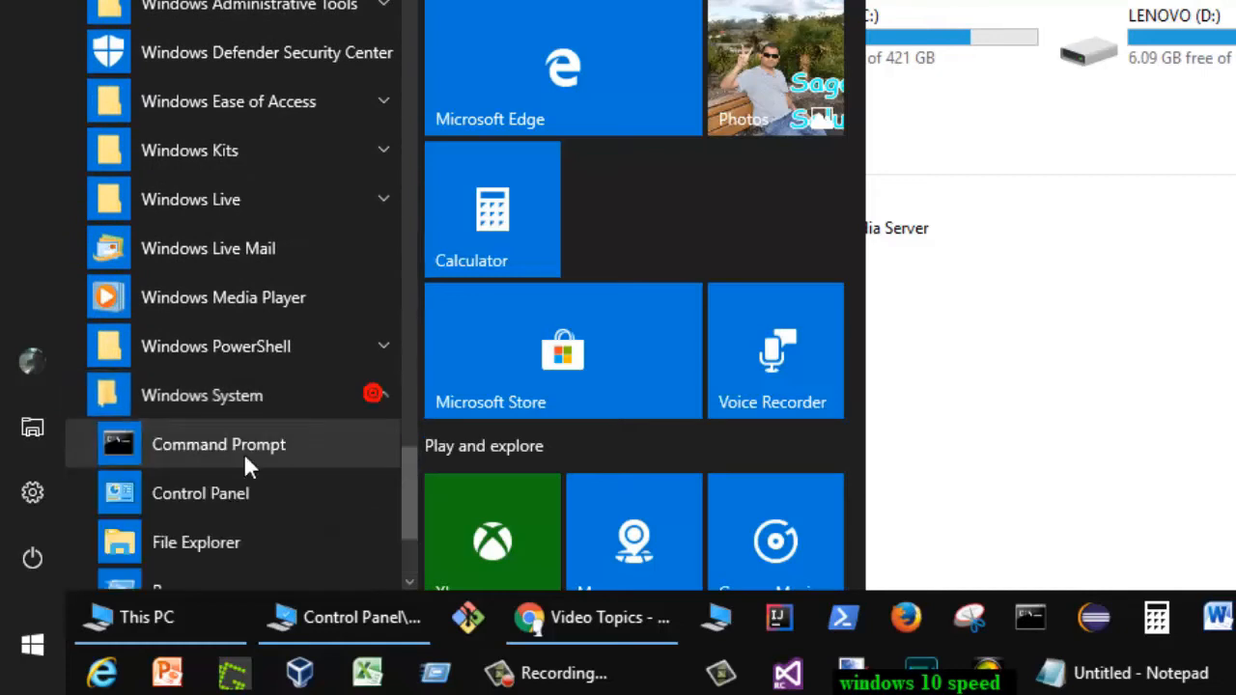
pyautogui.click(170, 352)
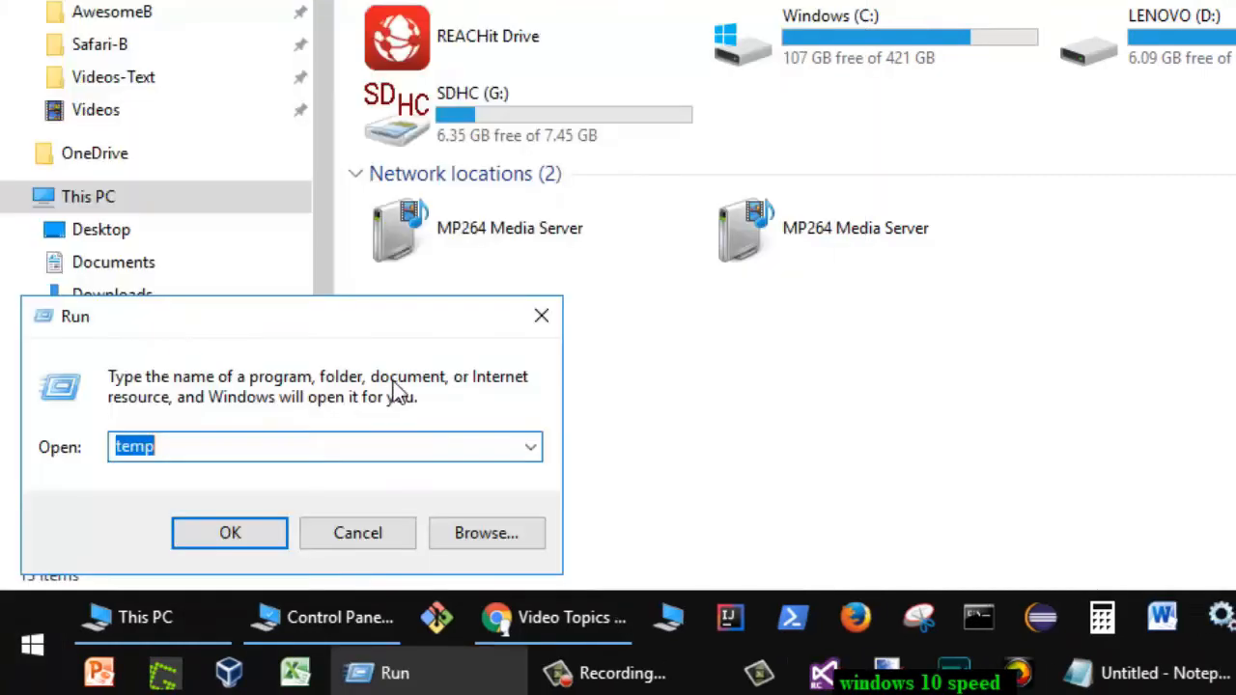
pyautogui.press('Return')
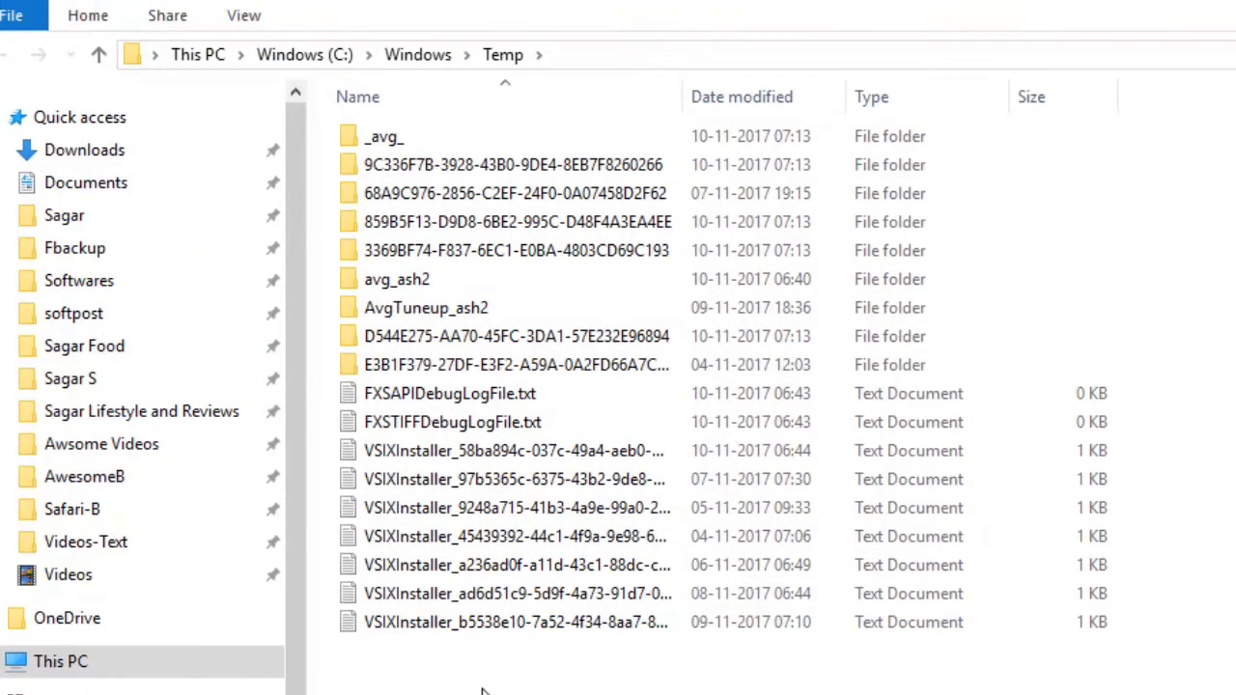
# Step: Permanently delete everything in the Windows Temp folder, skipping all files that are in use
pyautogui.moveTo(505, 693); pyautogui.dragTo(389, 108)
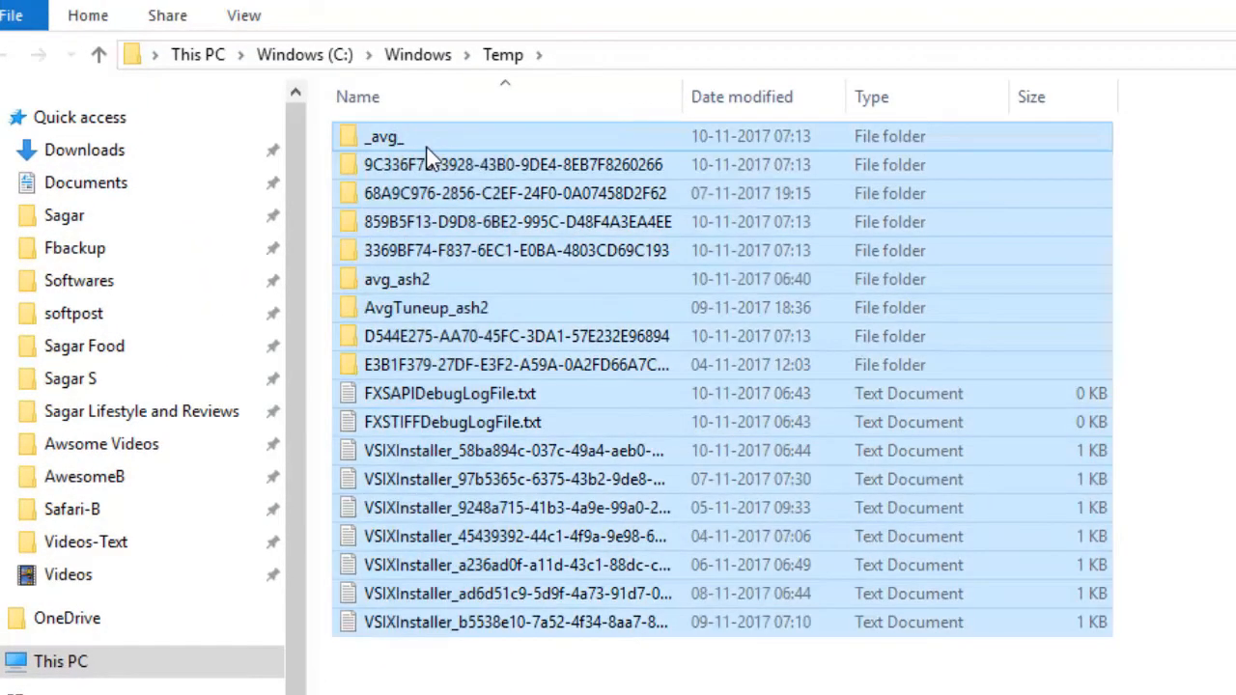
pyautogui.hotkey('shift', 'Delete')
pyautogui.press('Return')
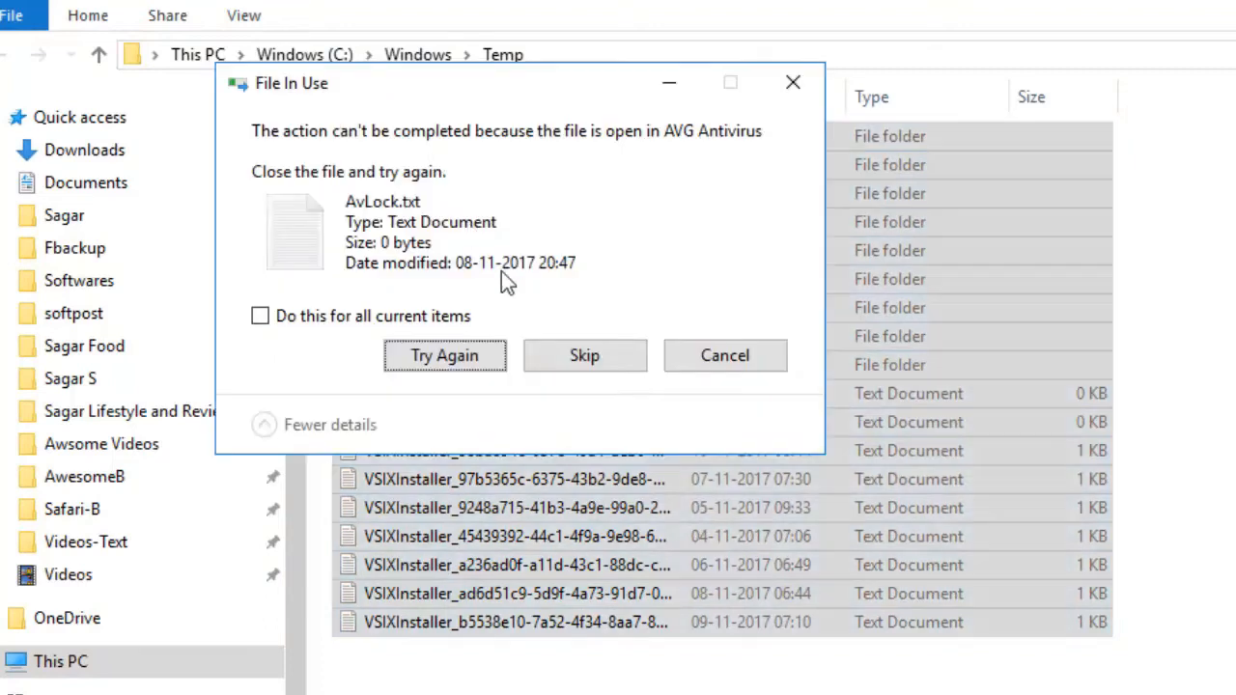
pyautogui.click(578, 356)
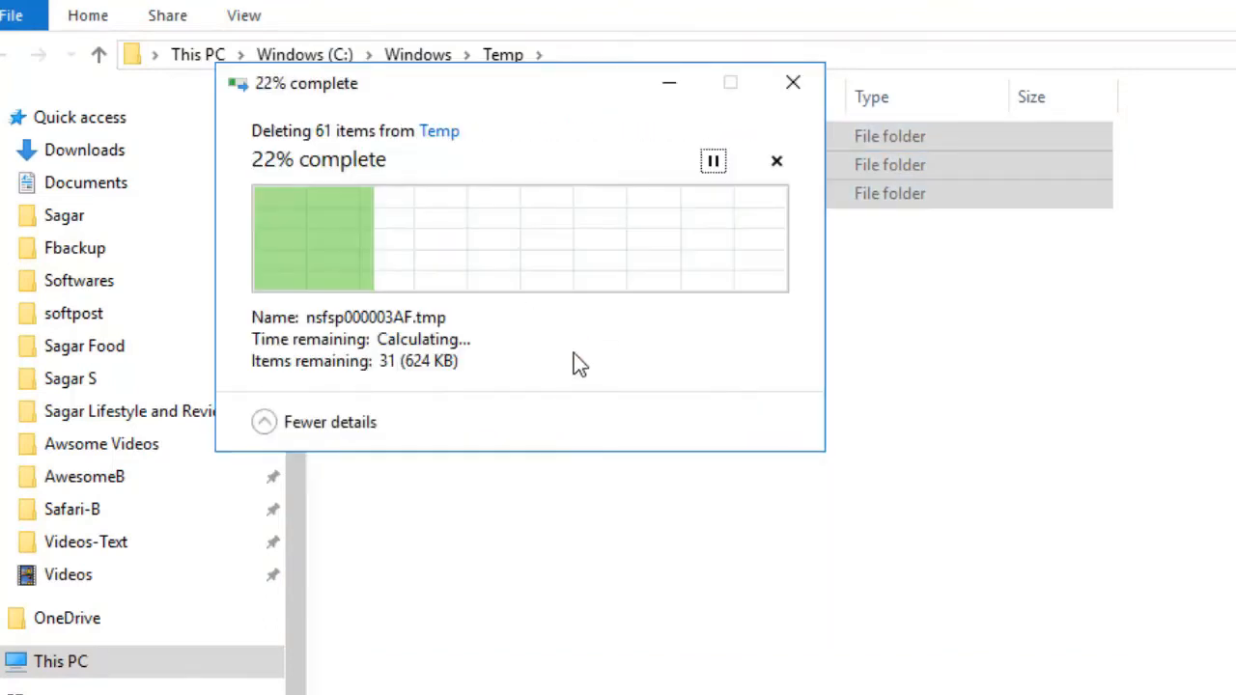
pyautogui.click(581, 355)
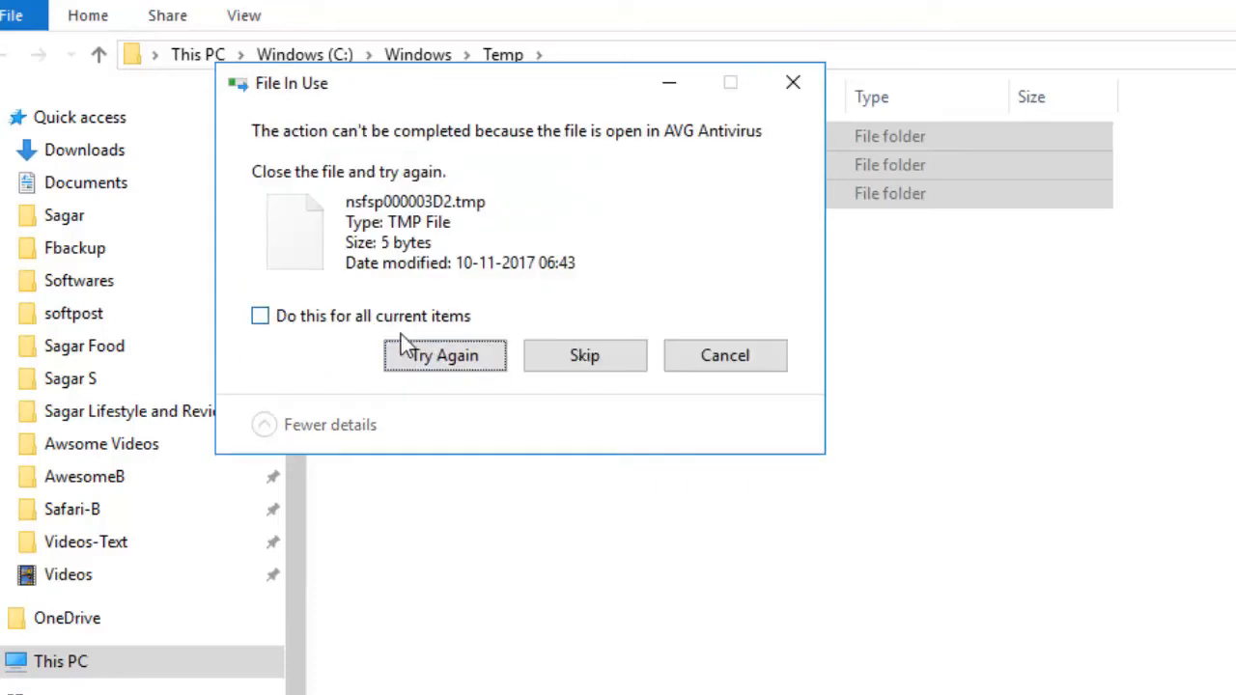
pyautogui.click(395, 316)
pyautogui.click(586, 359)
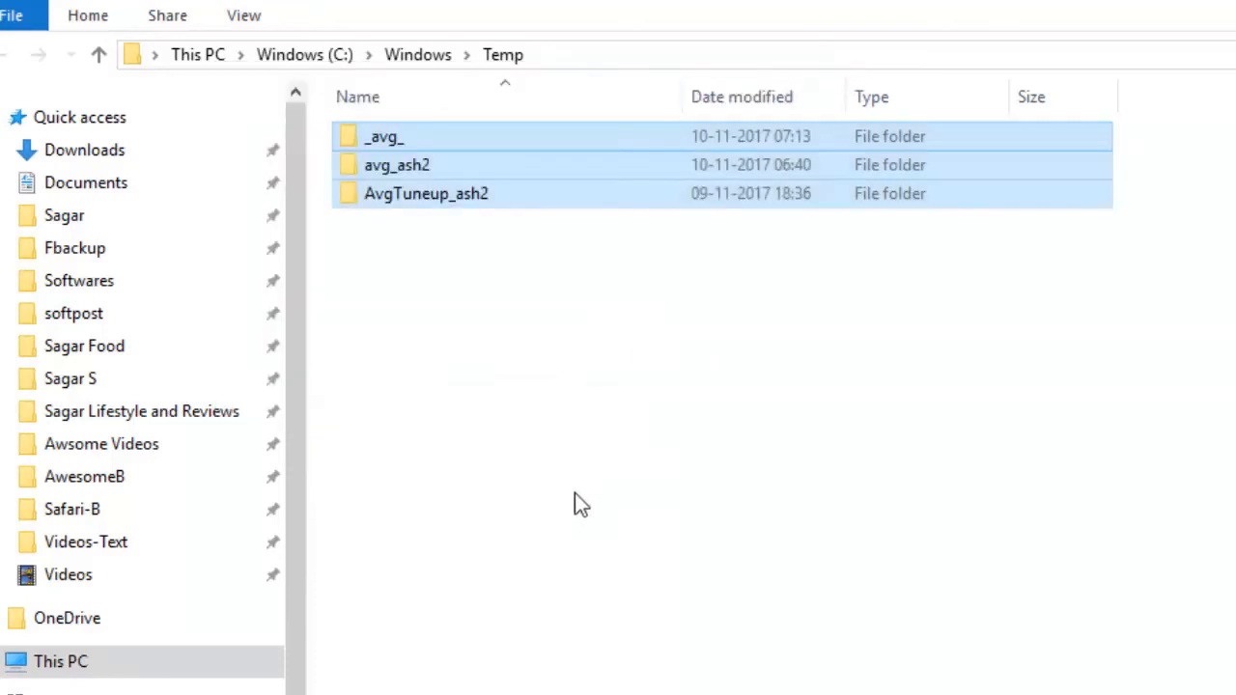
# Step: Open the user's AppData\Local\Temp folder through the Run dialog
pyautogui.press('super')
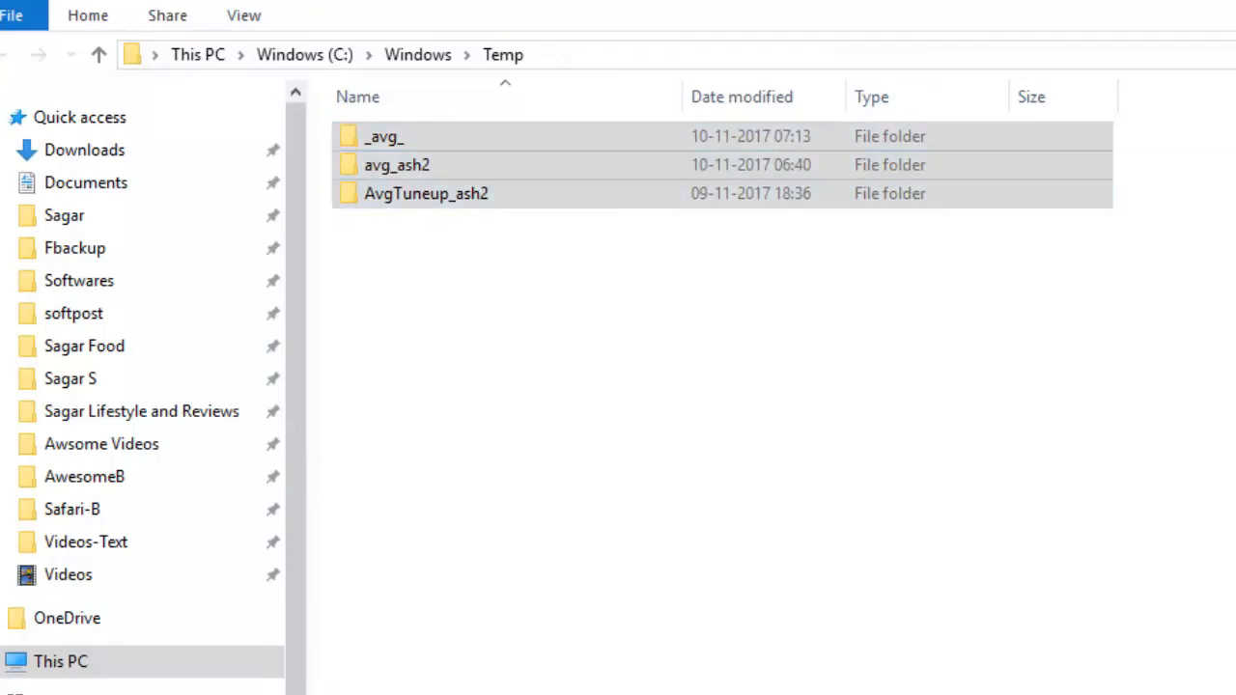
pyautogui.click(1082, 596)
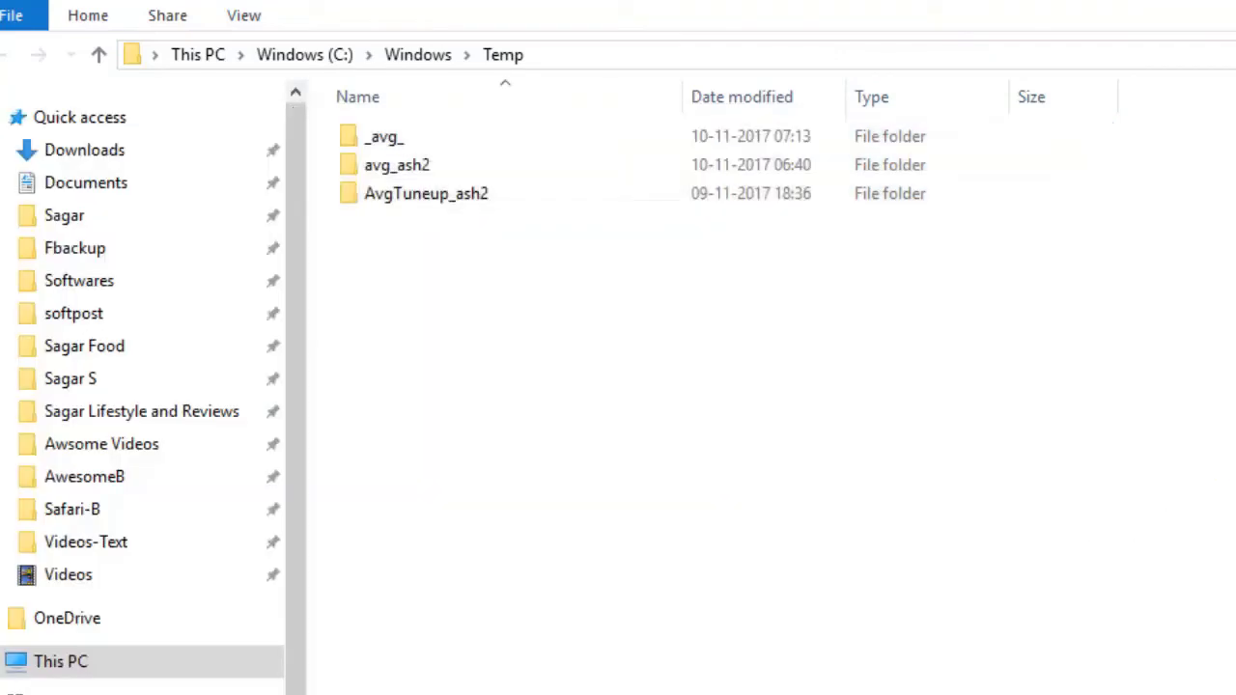
pyautogui.press('super+r')
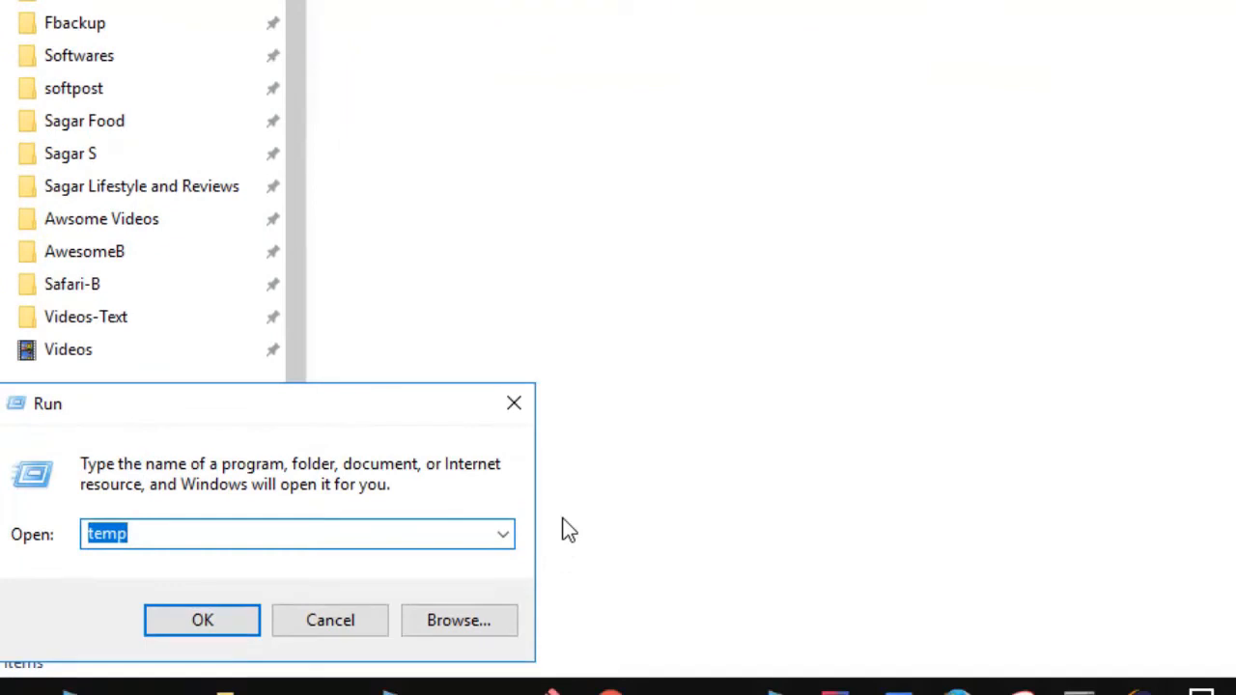
pyautogui.write('%')
pyautogui.press('Down')
pyautogui.press('Return')
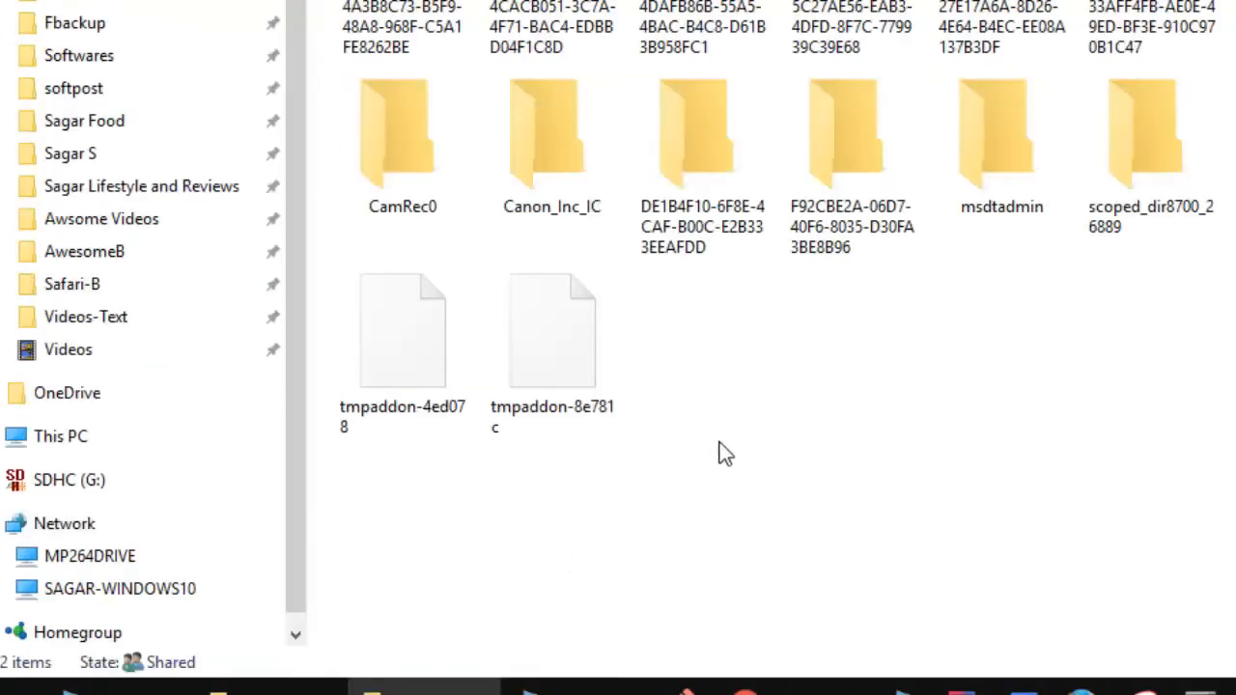
# Step: Permanently delete all items in AppData\Local\Temp, skipping those that need administrator permission or are in use
pyautogui.click(678, 144)
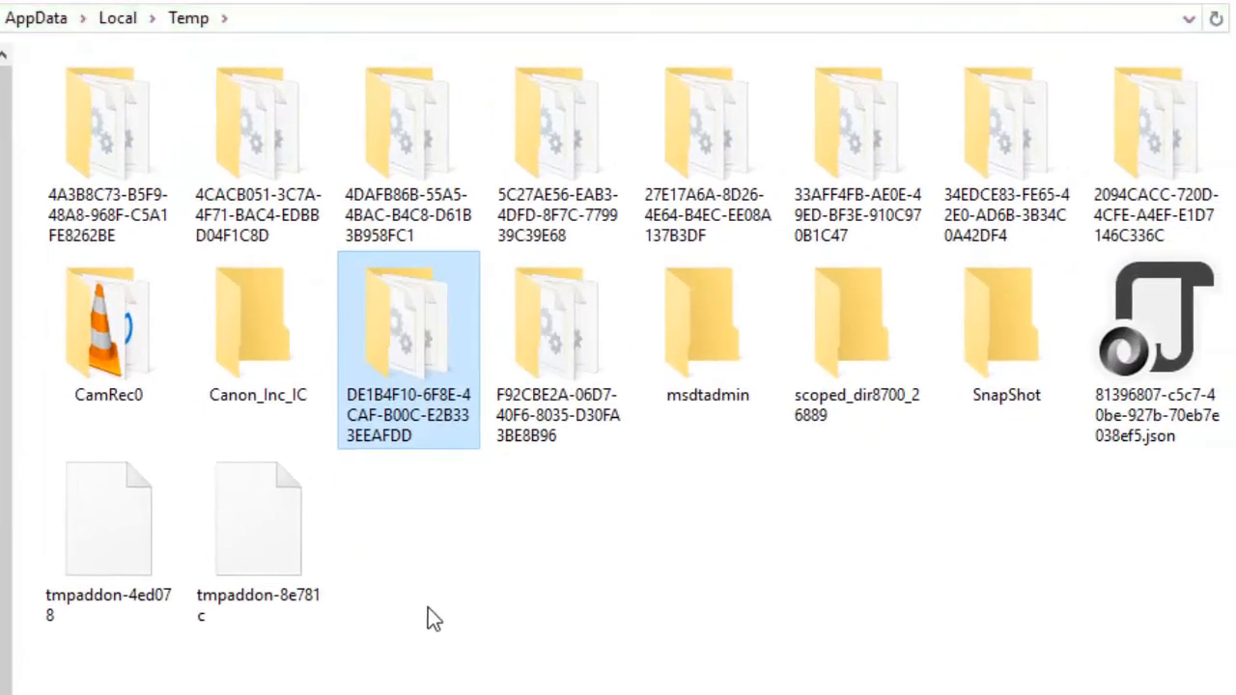
pyautogui.hotkey('ctrl', 'a')
pyautogui.hotkey('shift', 'Delete')
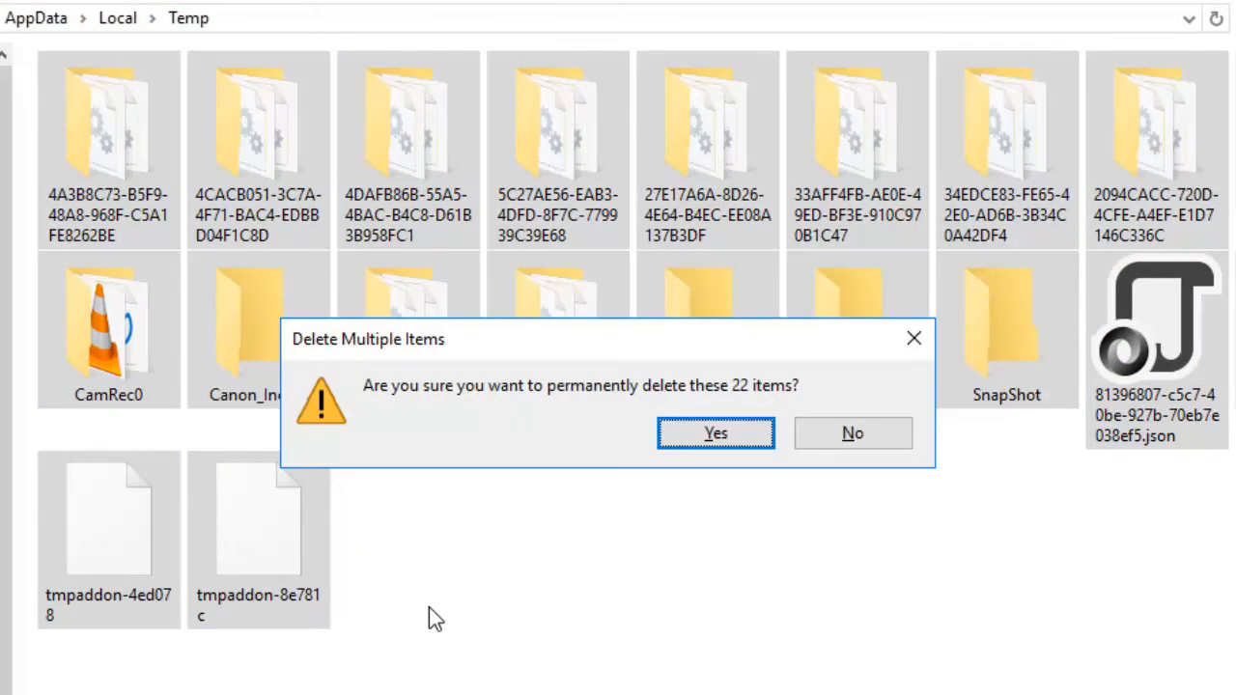
pyautogui.press('Return')
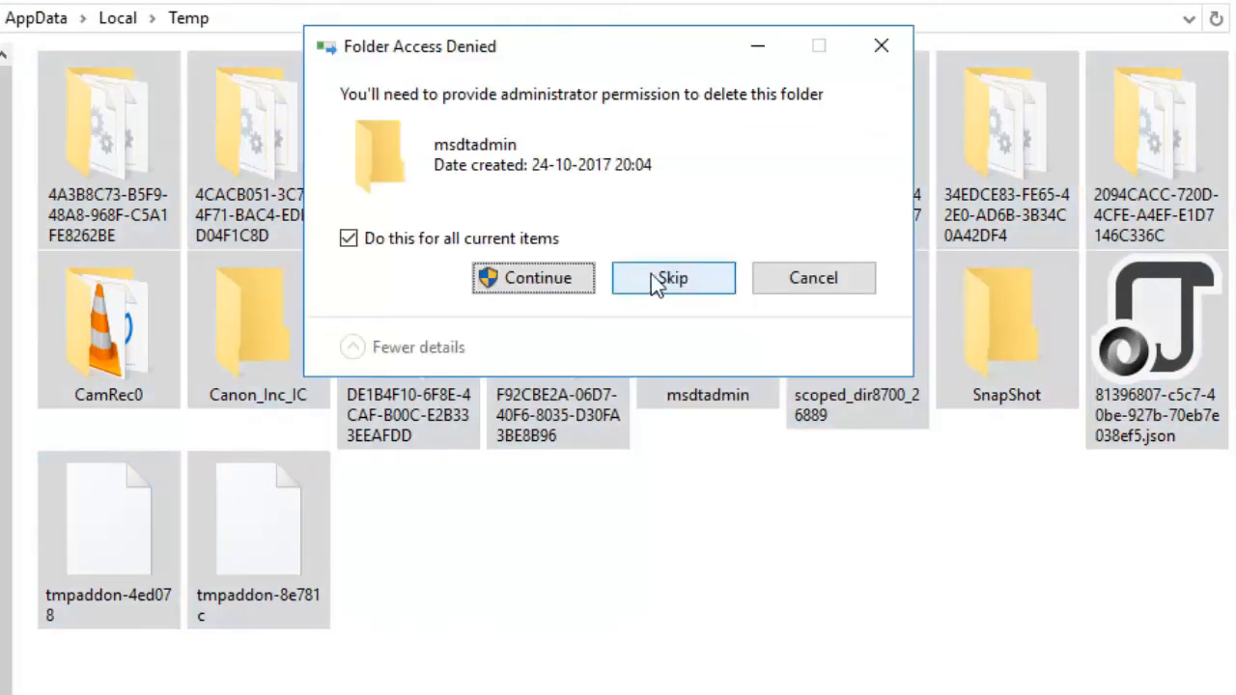
pyautogui.click(651, 274)
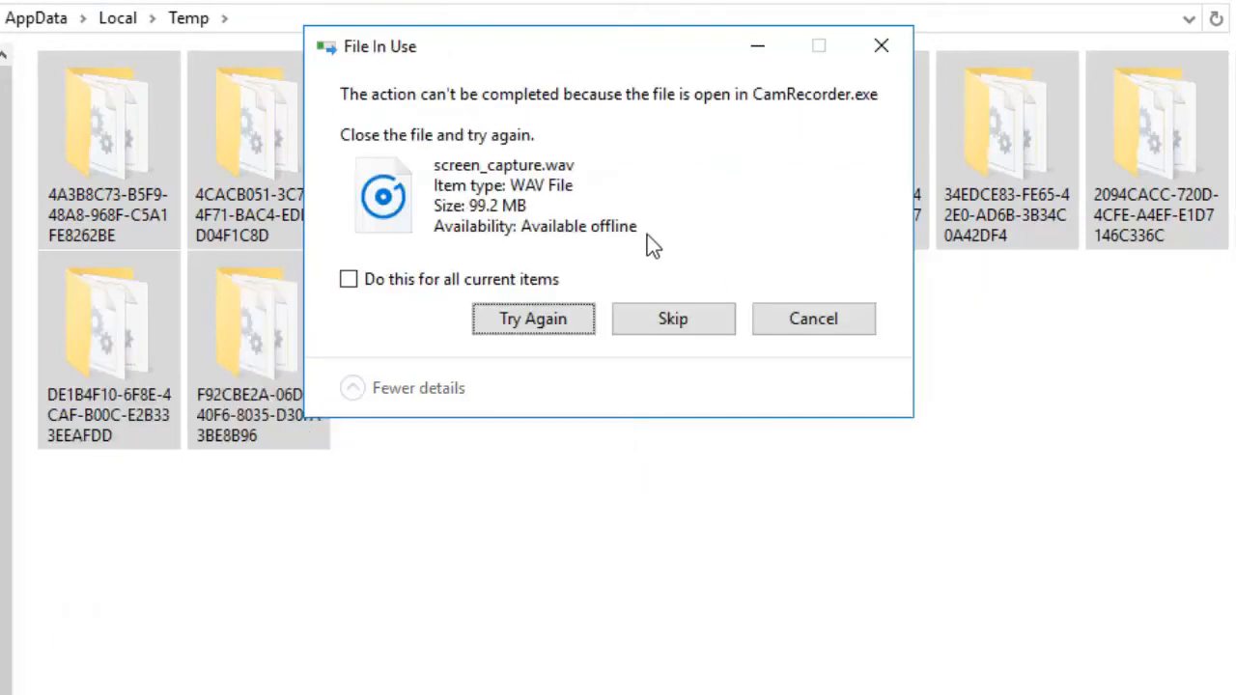
pyautogui.click(524, 281)
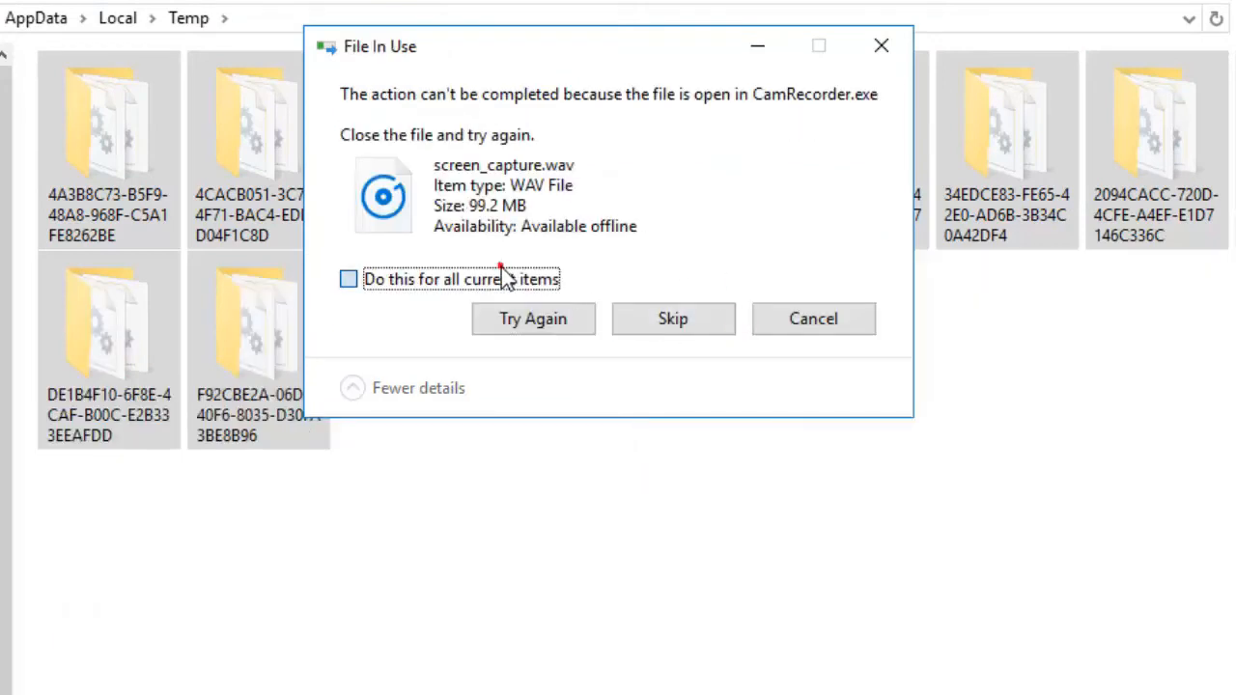
pyautogui.click(670, 320)
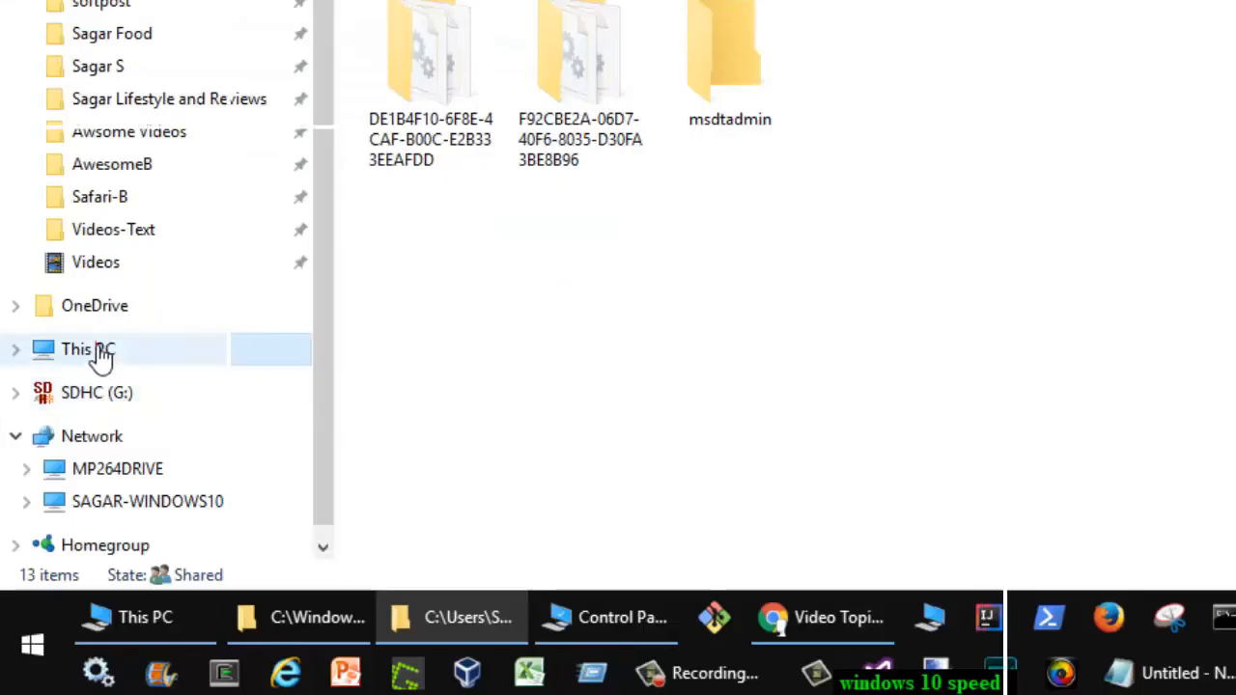
# Step: Open the Windows (C:) drive's properties from This PC and launch its optimize and defragment tool
pyautogui.click(101, 355)
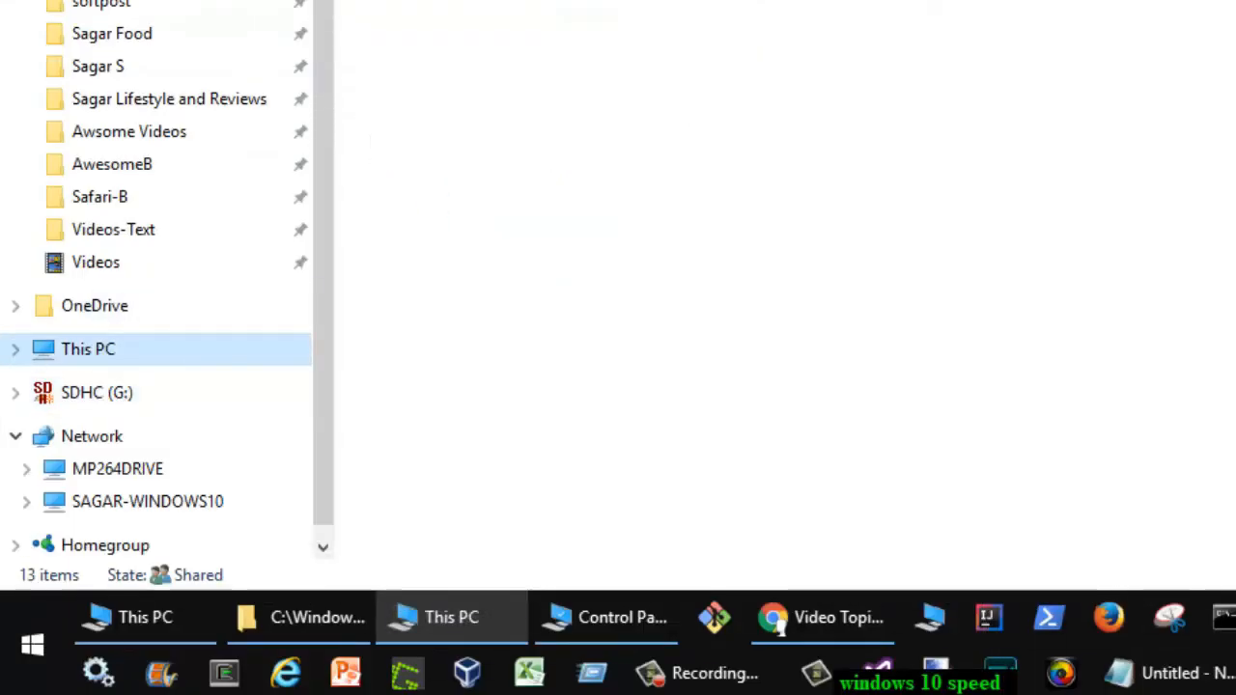
pyautogui.click(952, 37)
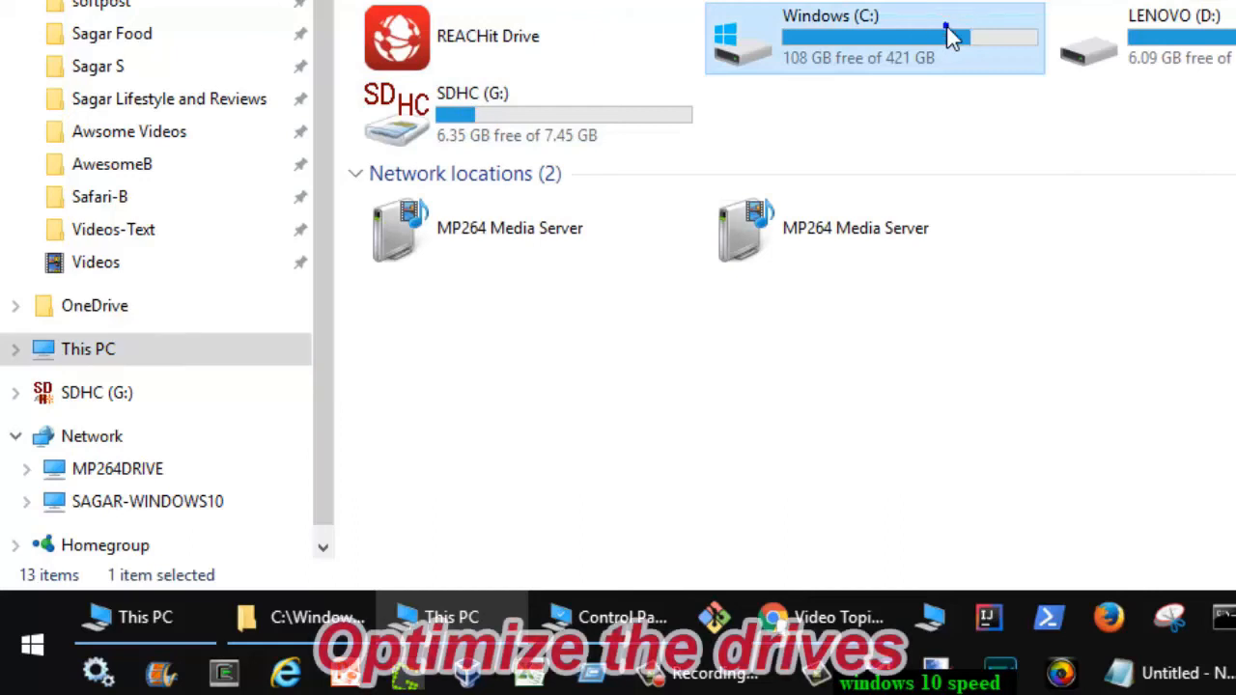
pyautogui.rightClick(951, 37)
pyautogui.click(1082, 521)
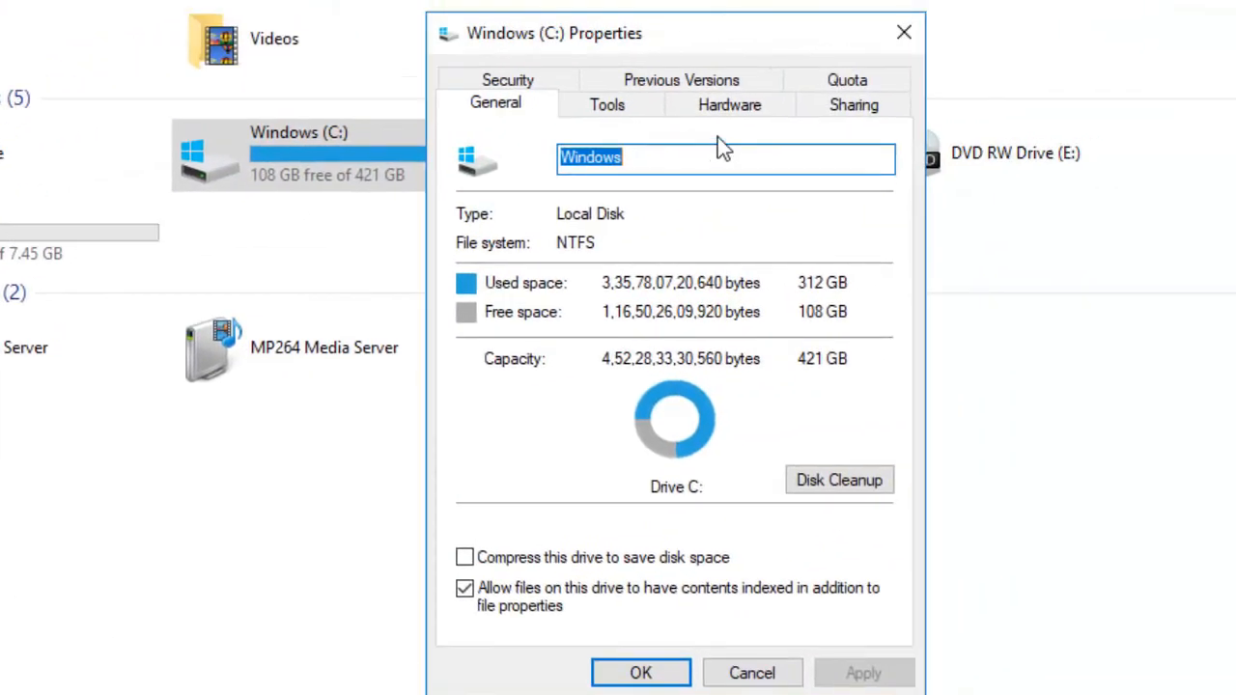
pyautogui.click(616, 104)
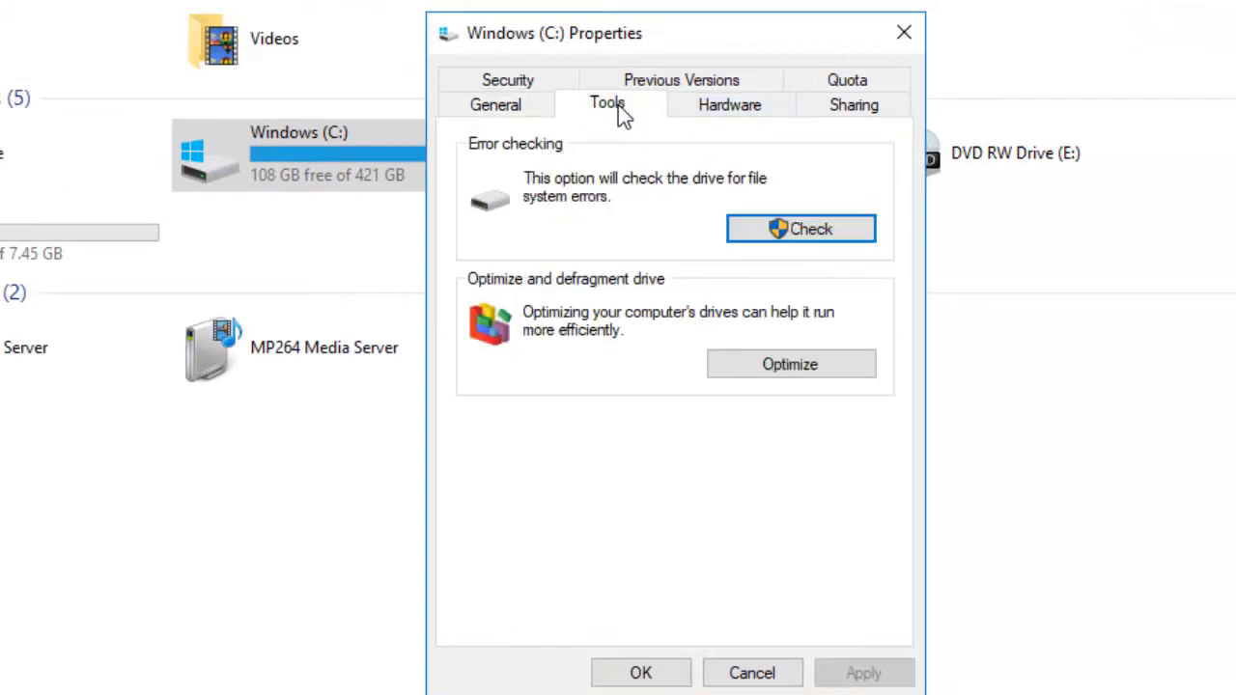
pyautogui.click(790, 368)
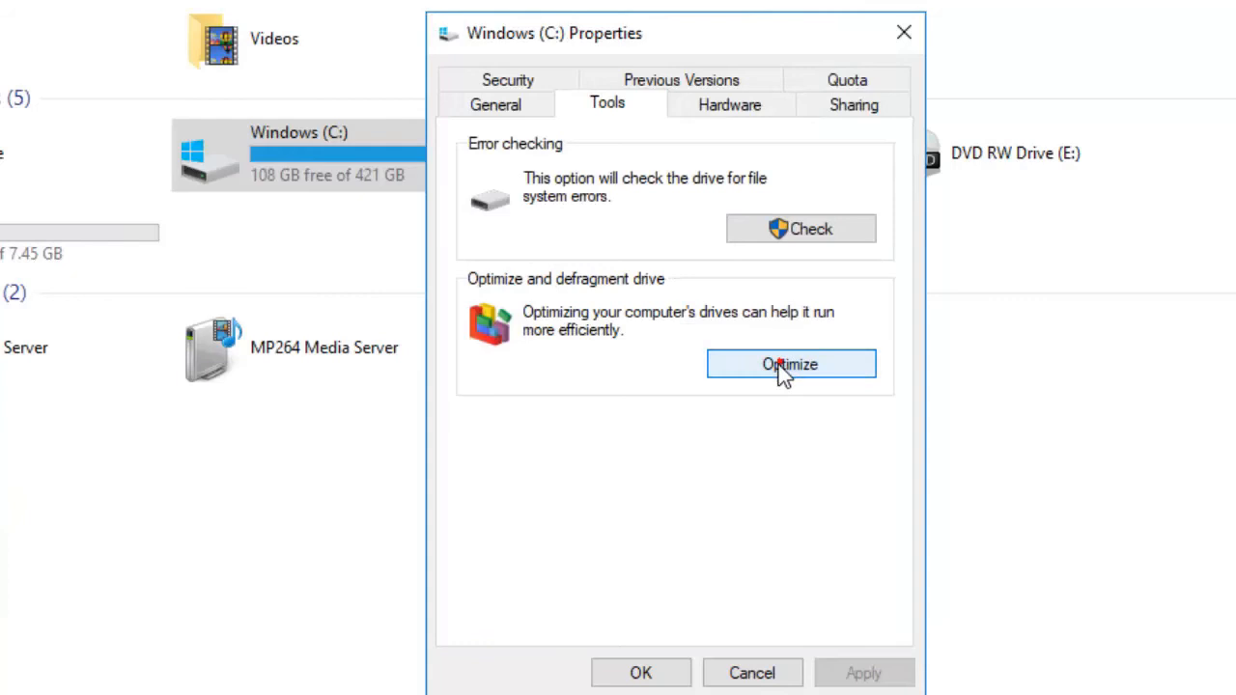
# Step: Run the optimization on the Windows (C:) drive from its drive properties
pyautogui.click(782, 366)
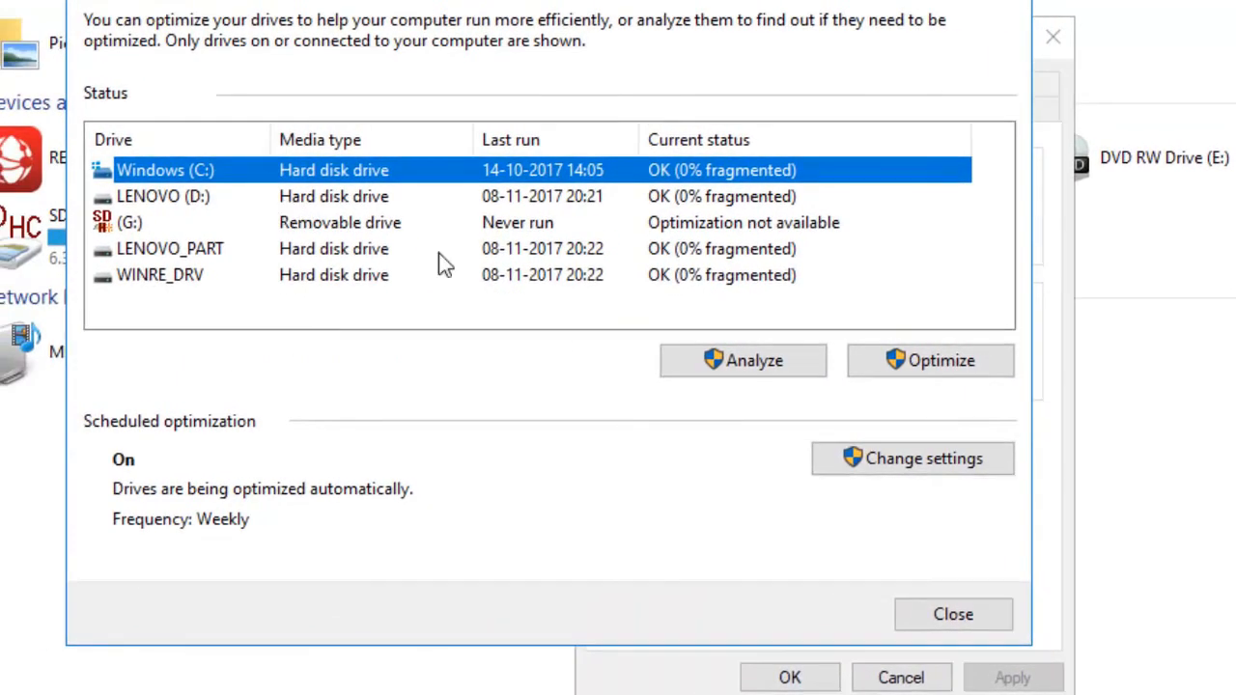
pyautogui.click(978, 364)
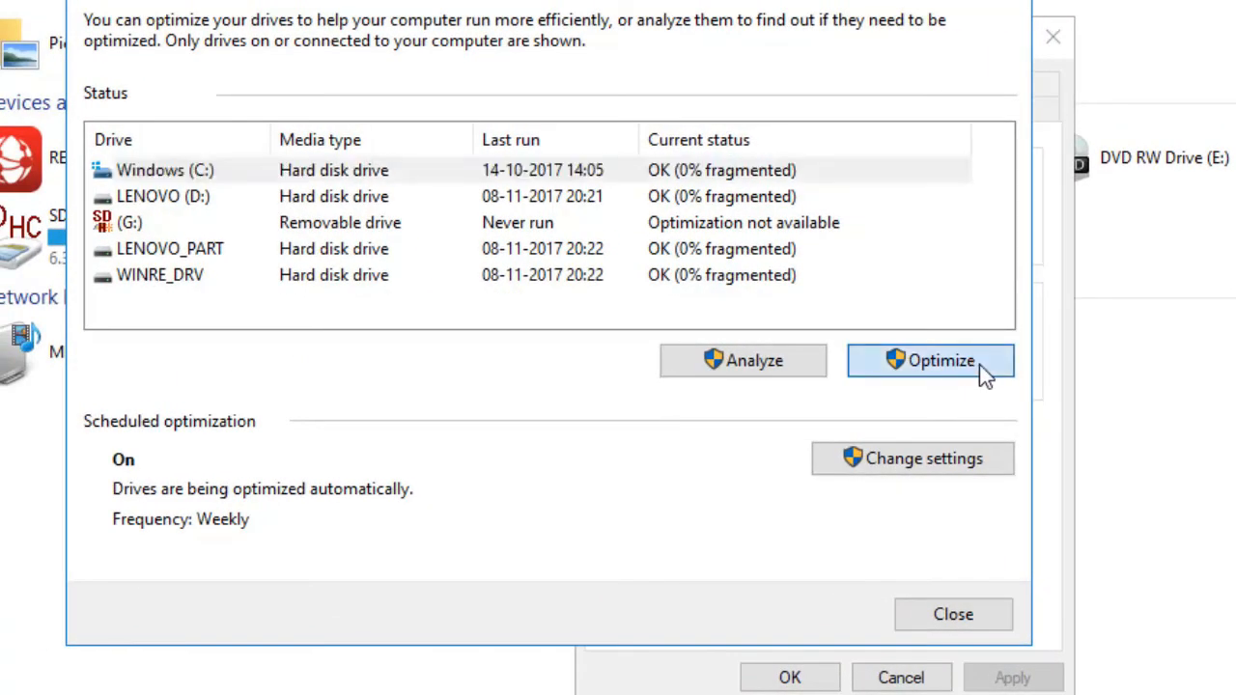
pyautogui.click(978, 364)
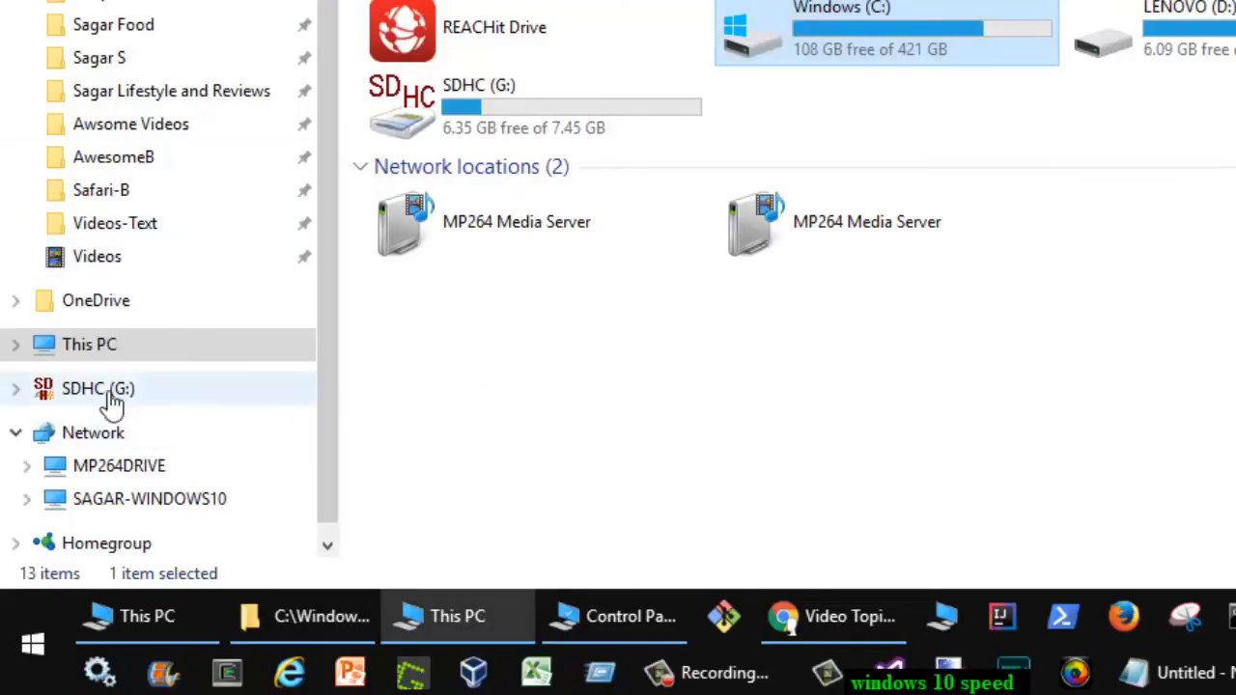
# Step: Open the plan settings of the High performance power plan in the Control Panel's Power Options
pyautogui.click(586, 615)
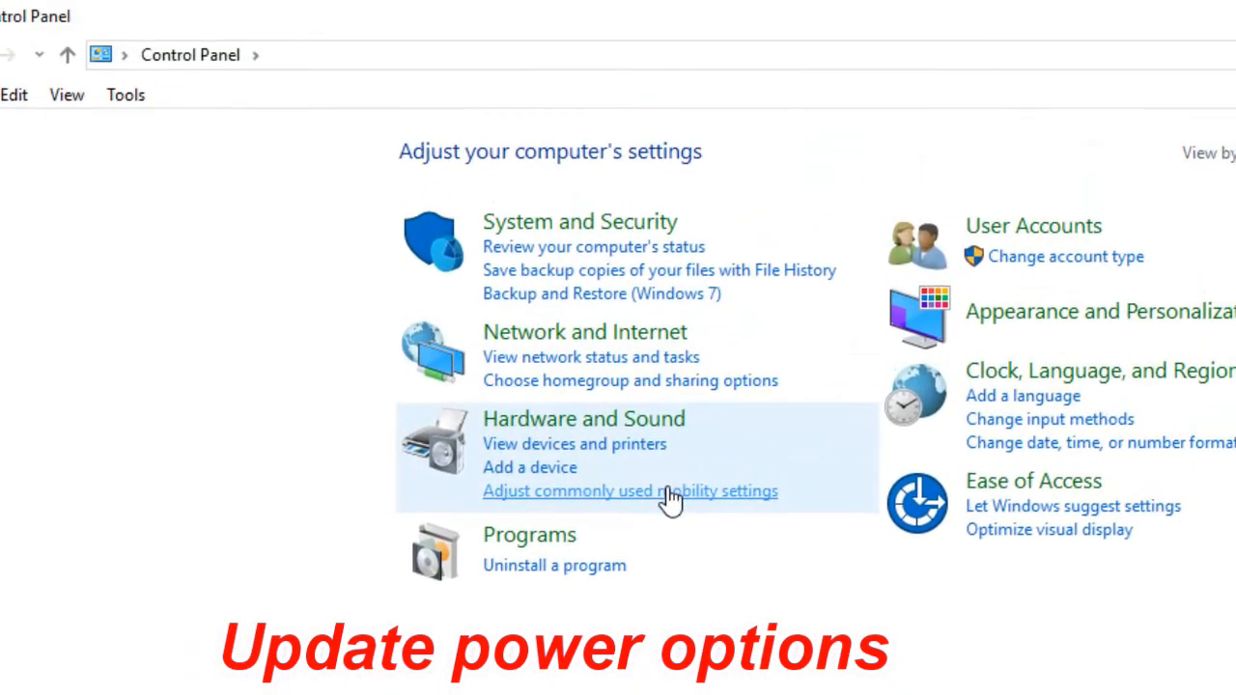
pyautogui.click(593, 417)
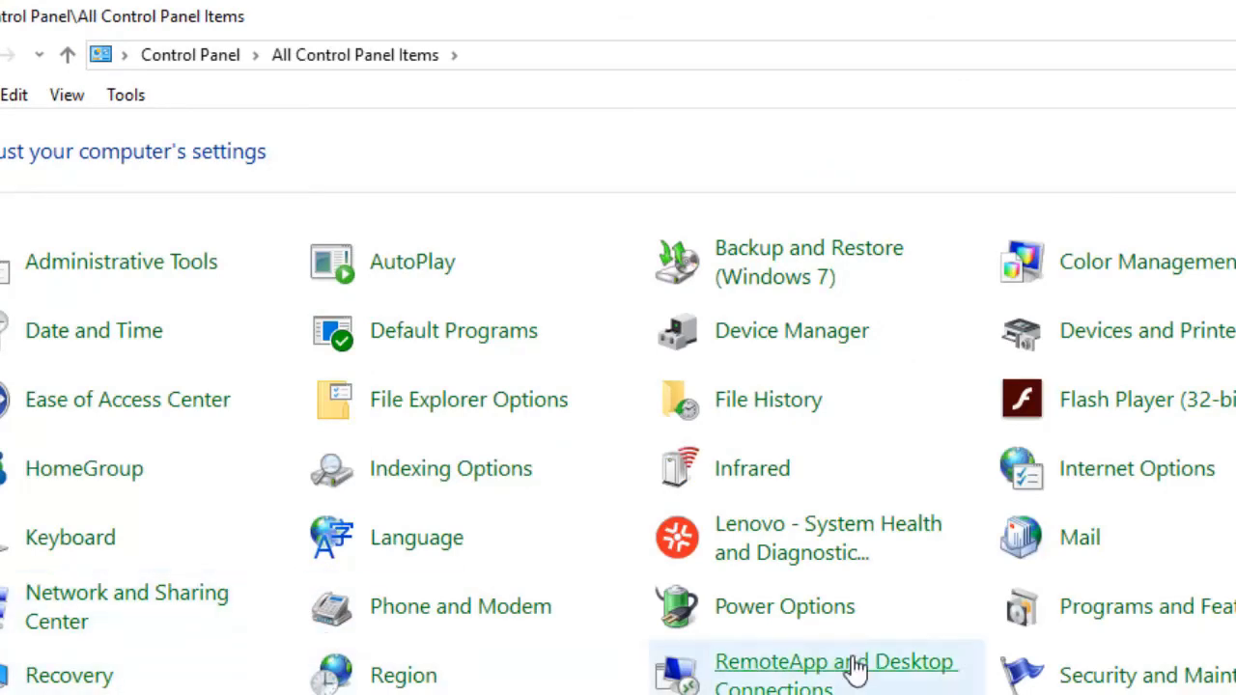
pyautogui.click(793, 607)
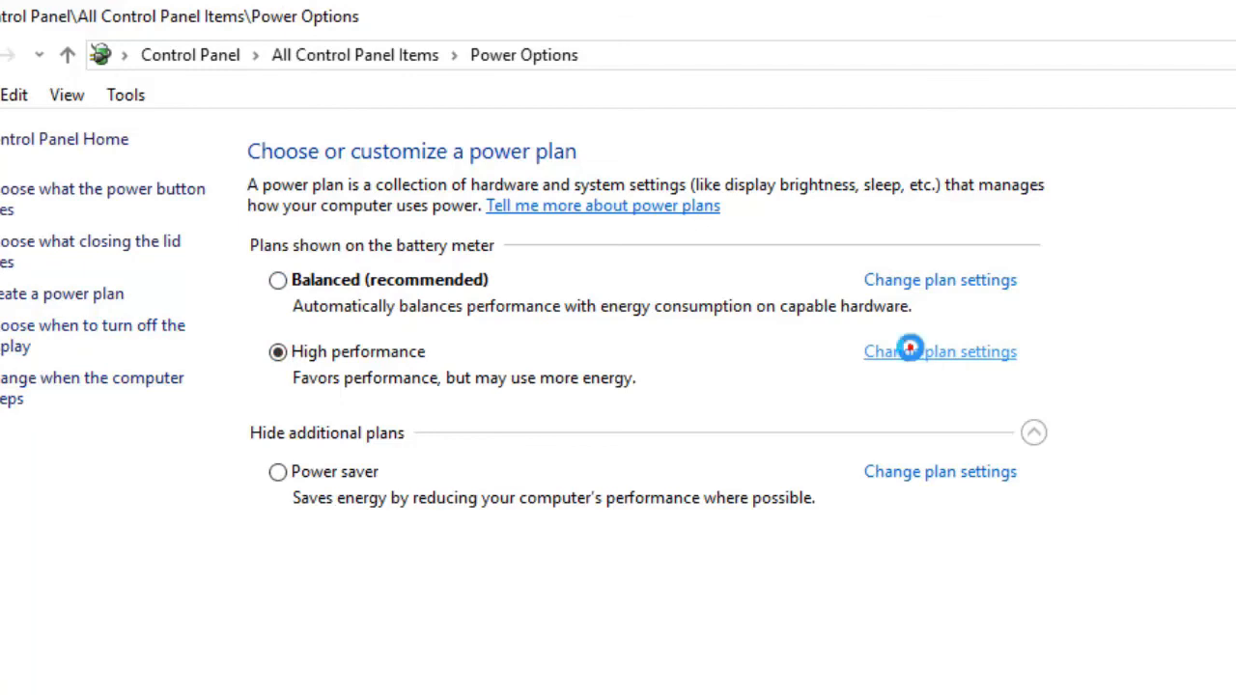
pyautogui.click(910, 349)
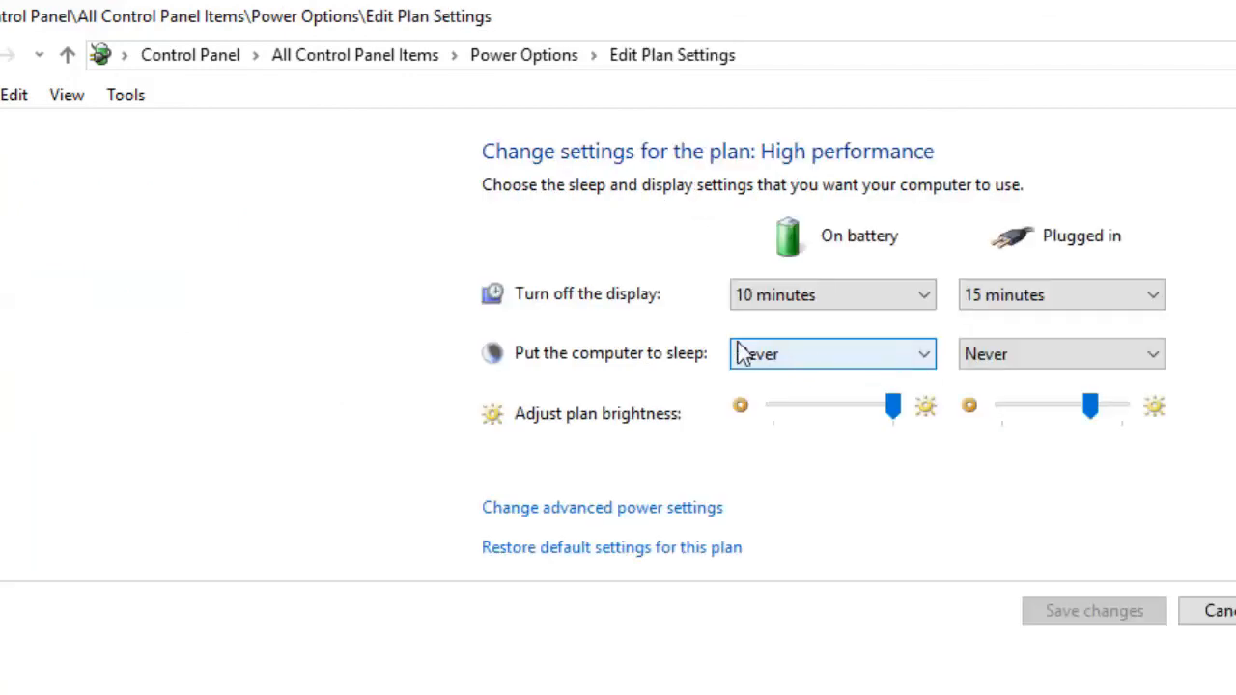